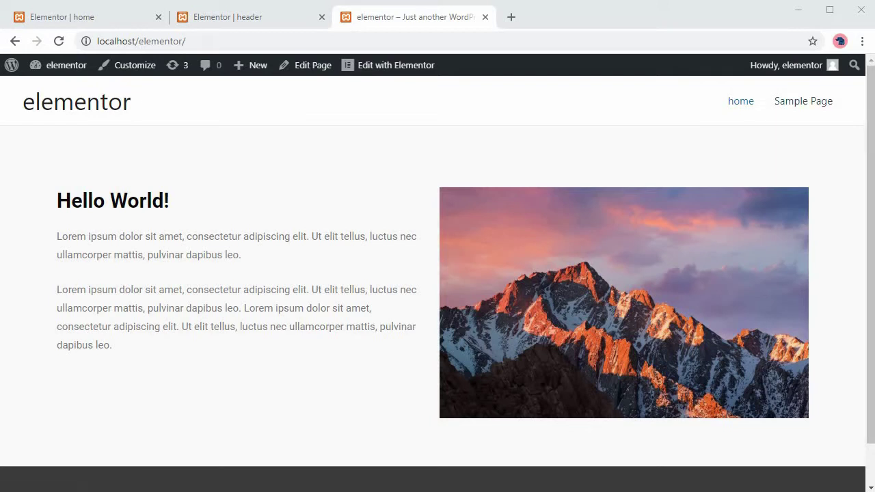
Search the plugin directory for 'elementor' from the Dashboard's Plugins > Add New page.
scroll(438, 274, down, 1)
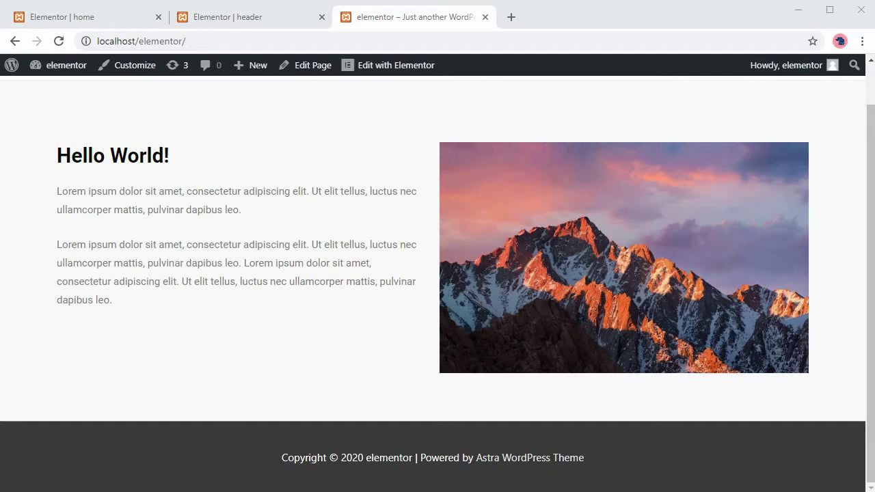
scroll(437, 273, up, 1)
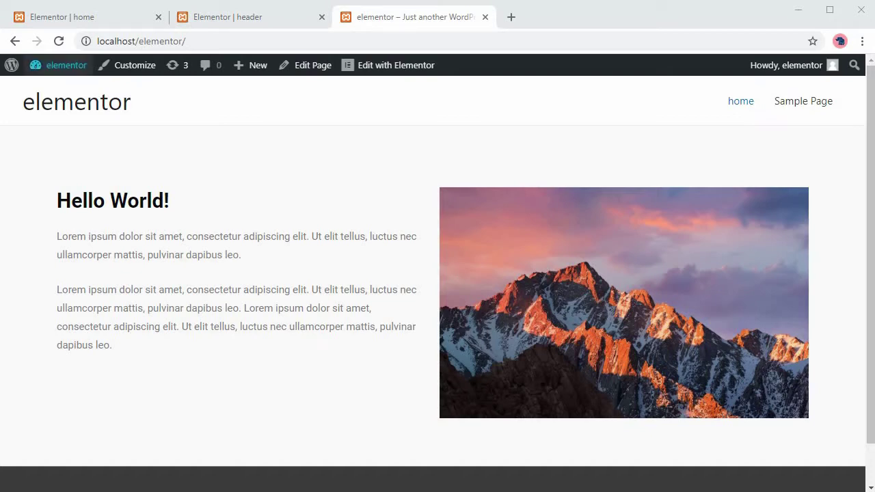
mouse_move(66, 65)
click(52, 89)
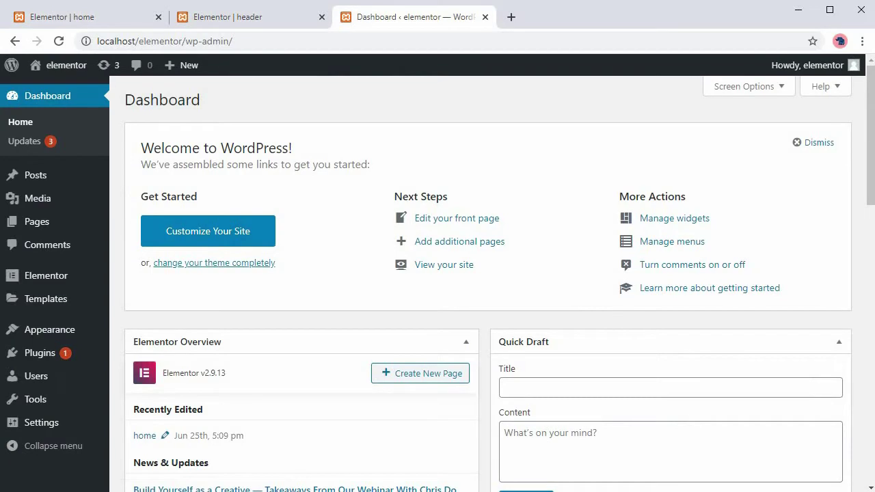
mouse_move(41, 353)
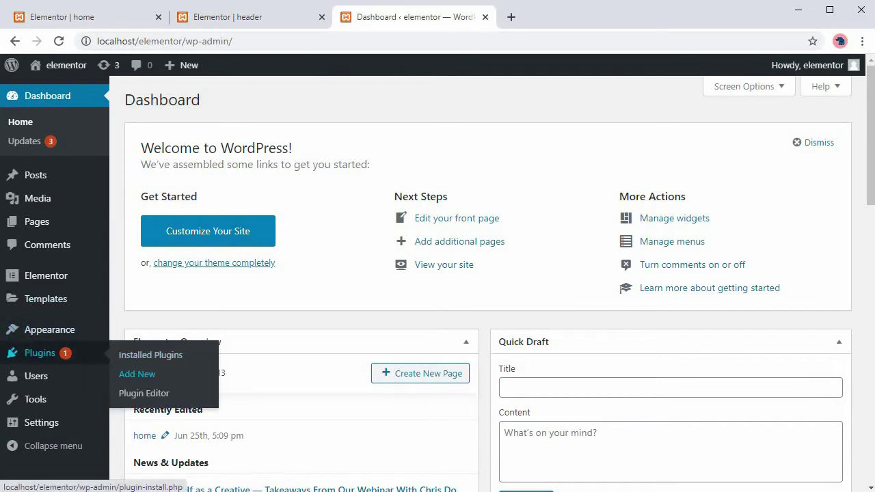
click(136, 374)
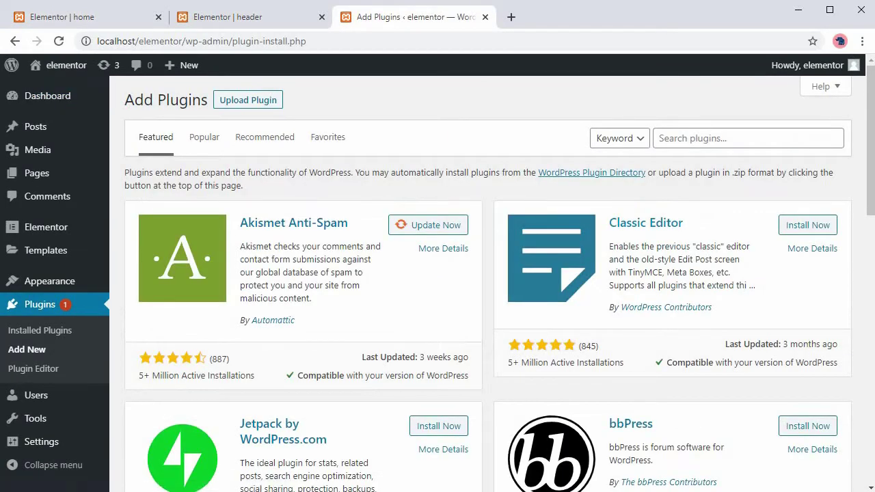
click(684, 138)
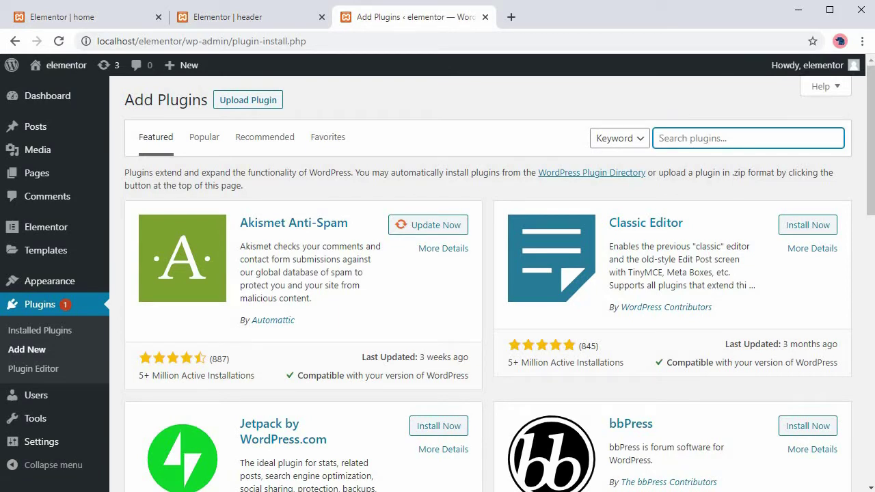
text(elementor)
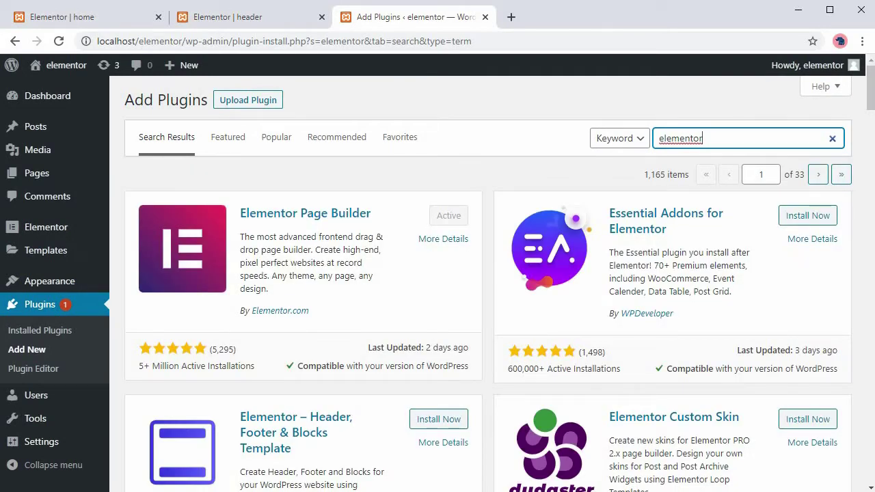
Install and activate the Elementor – Header, Footer & Blocks plugin.
scroll(478, 287, down, 3)
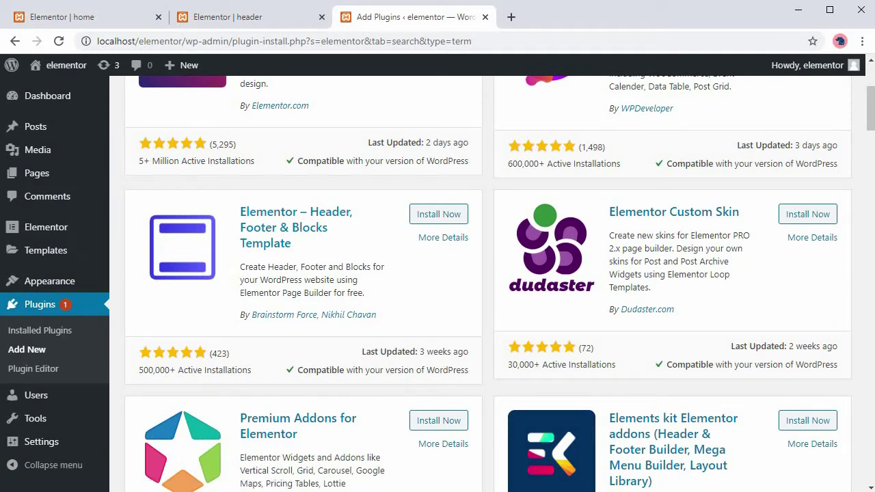
click(438, 214)
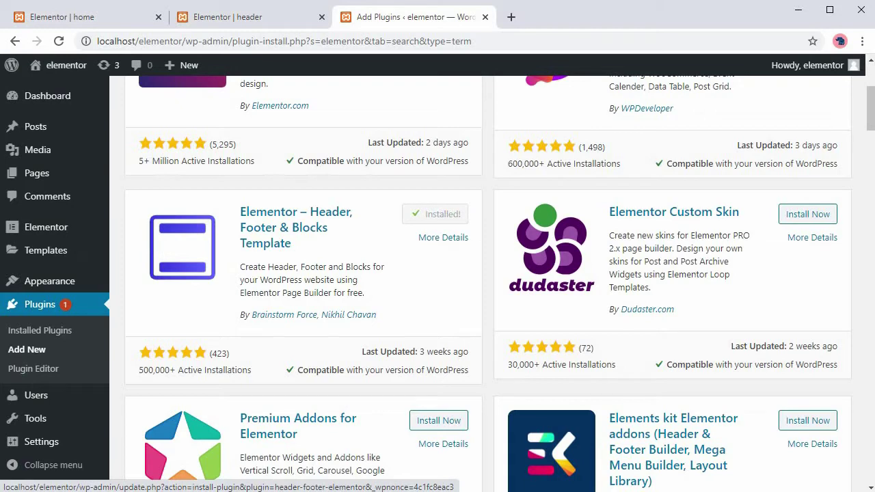
click(441, 214)
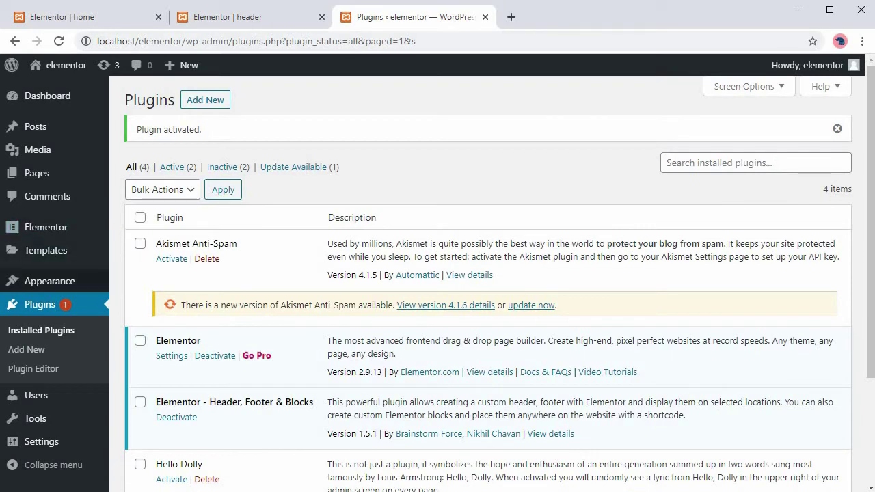
Start a new template from Appearance > Header Footer & Blocks.
mouse_move(49, 281)
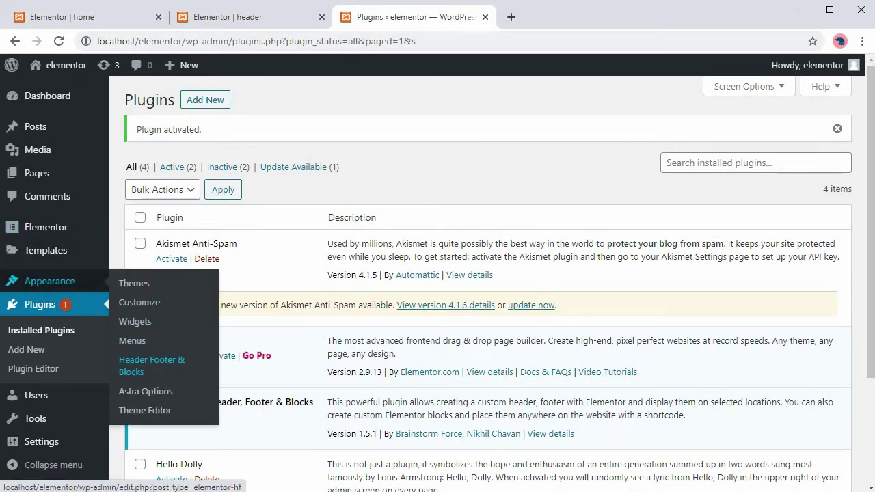
click(152, 366)
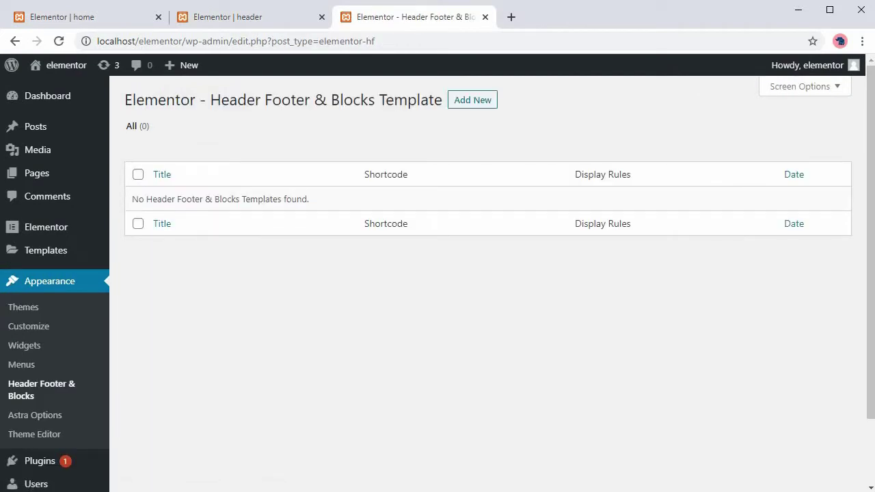
click(472, 100)
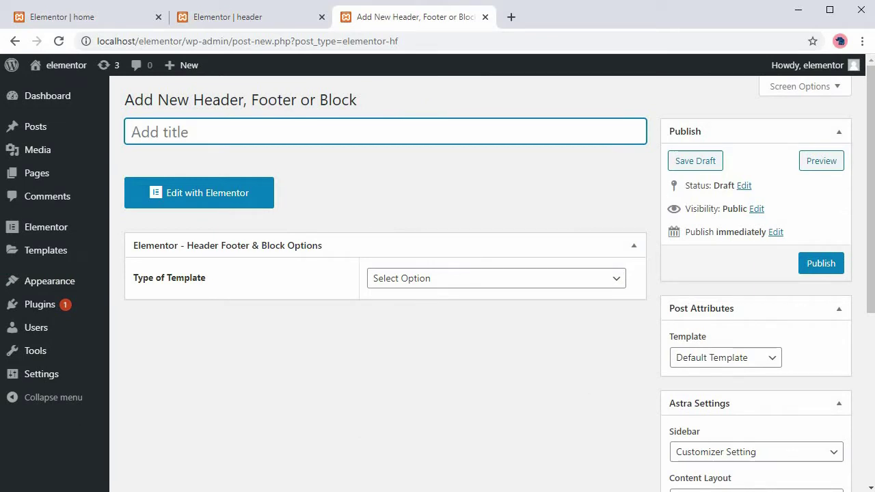
Tick Disable Primary Header and Disable Footer Bar in the Astra Settings.
scroll(437, 283, down, 3)
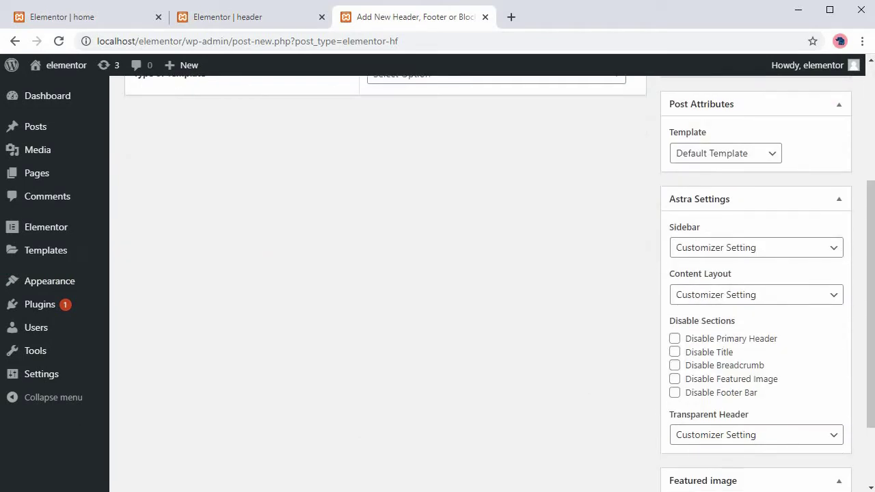
scroll(438, 283, down, 2)
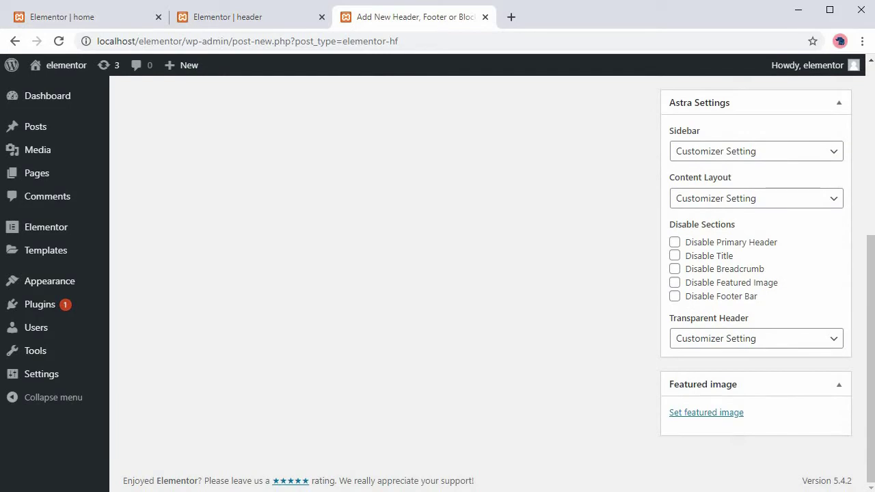
scroll(437, 283, up, 9)
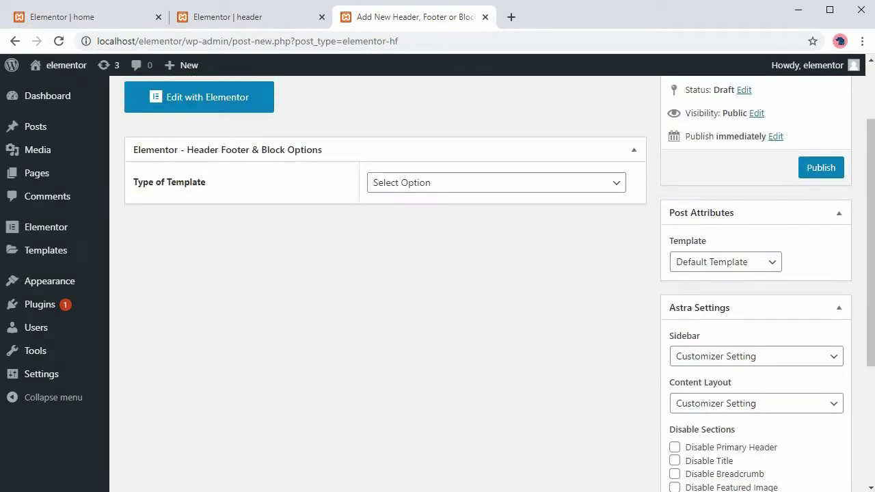
scroll(437, 283, down, 9)
scroll(438, 283, up, 2)
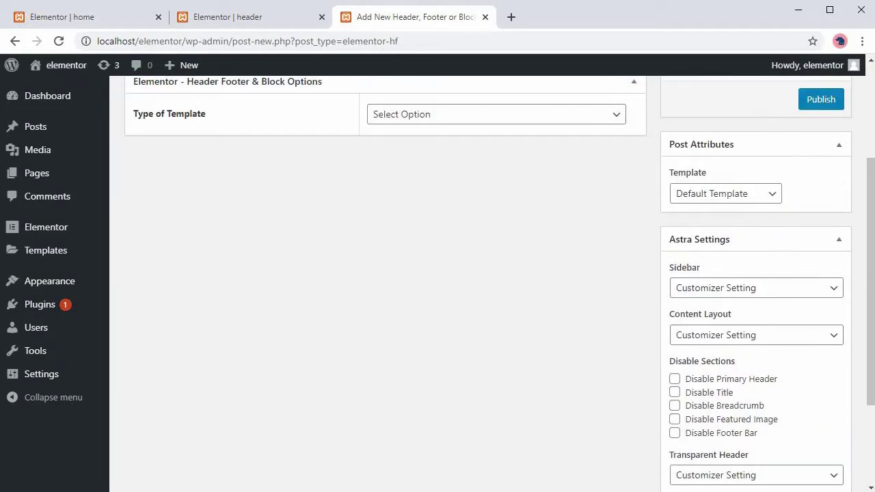
click(675, 379)
click(675, 433)
scroll(437, 273, up, 3)
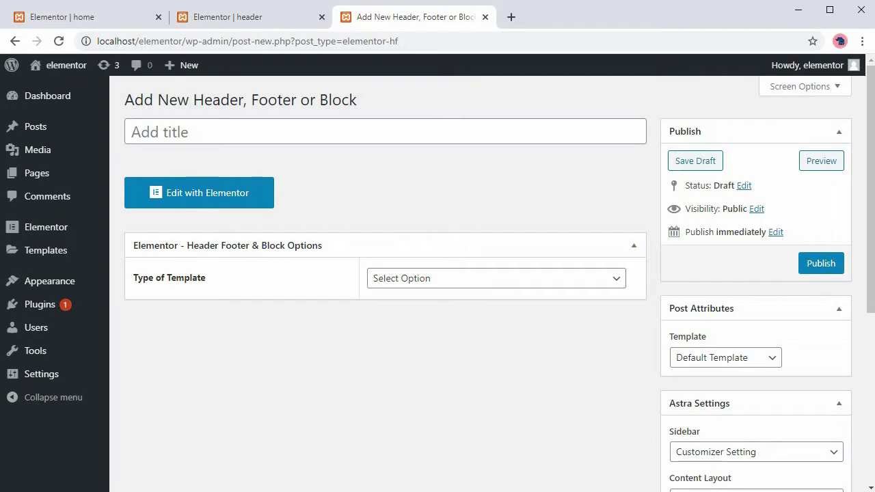
Set the template type to Header and display it on the Entire Website.
click(496, 278)
click(411, 308)
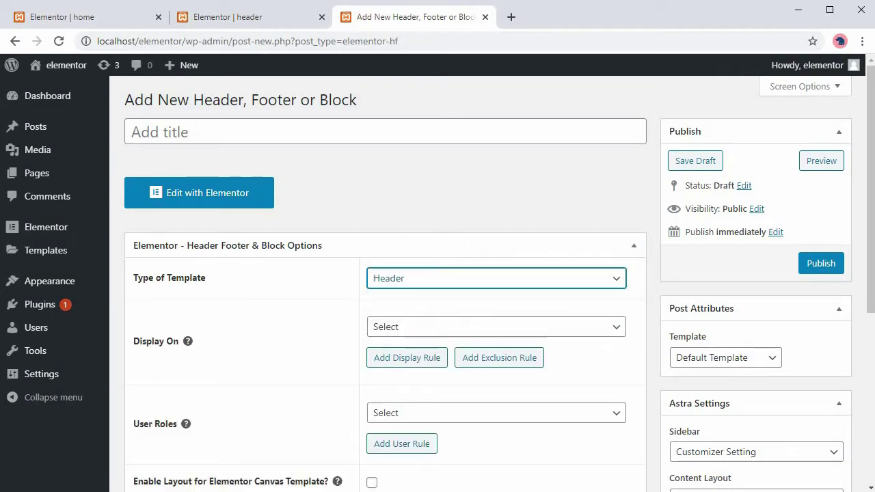
click(496, 326)
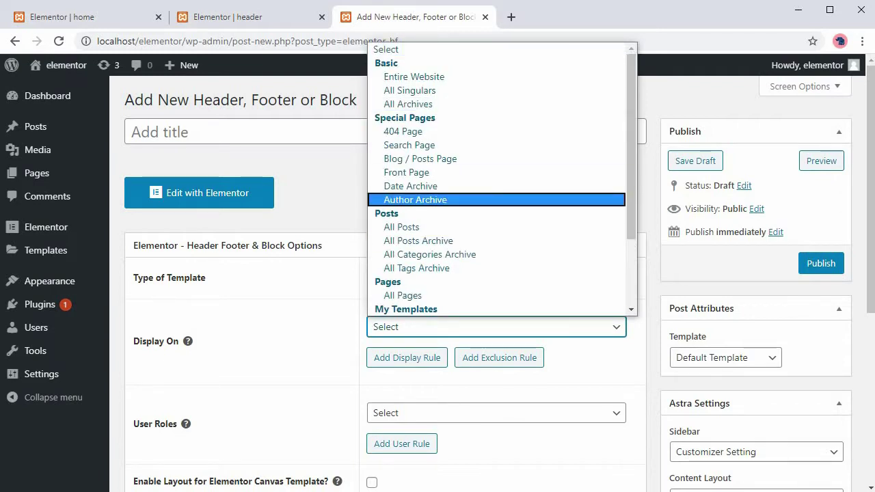
key(Escape)
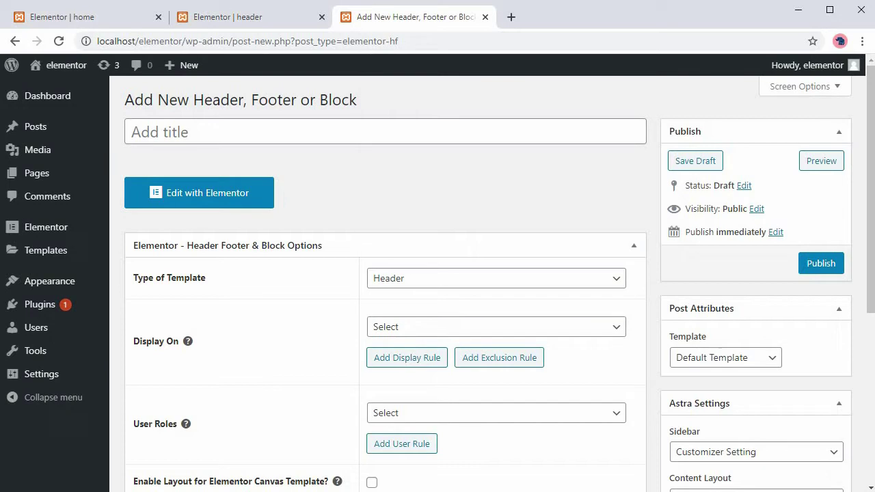
key(alt+Down)
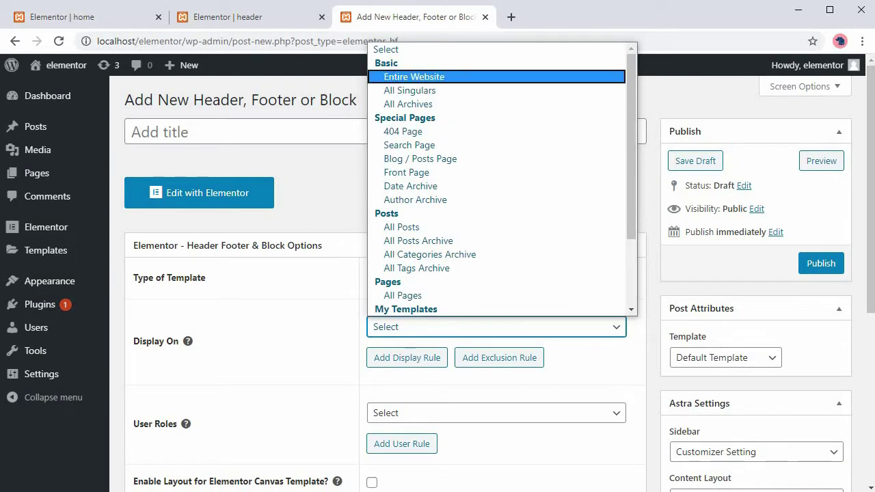
click(414, 77)
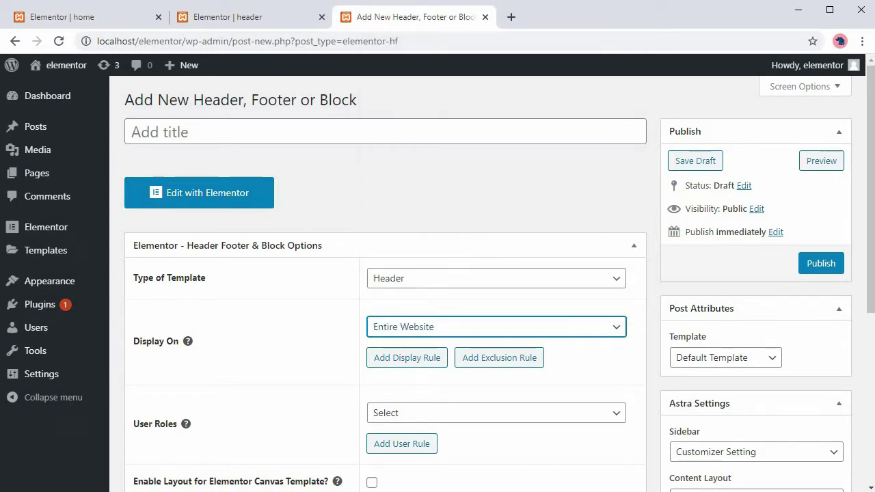
click(496, 327)
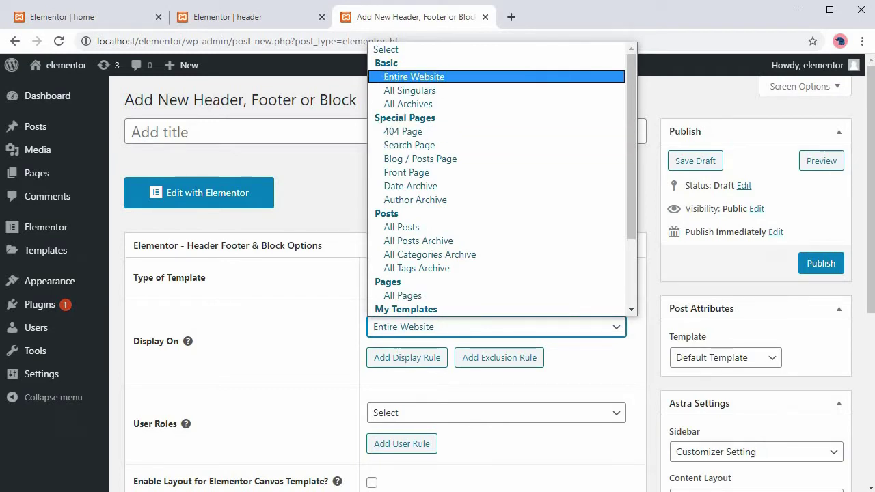
key(Return)
scroll(438, 274, down, 3)
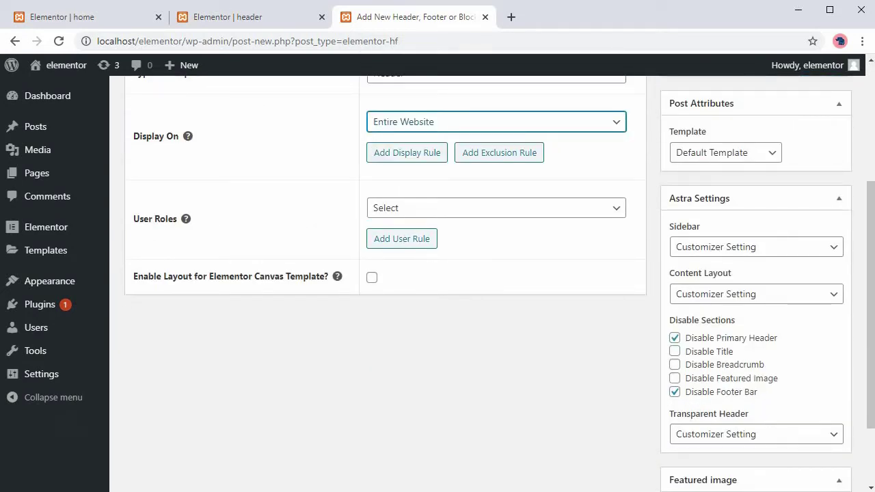
Limit the header template to the Administrator user role.
click(496, 208)
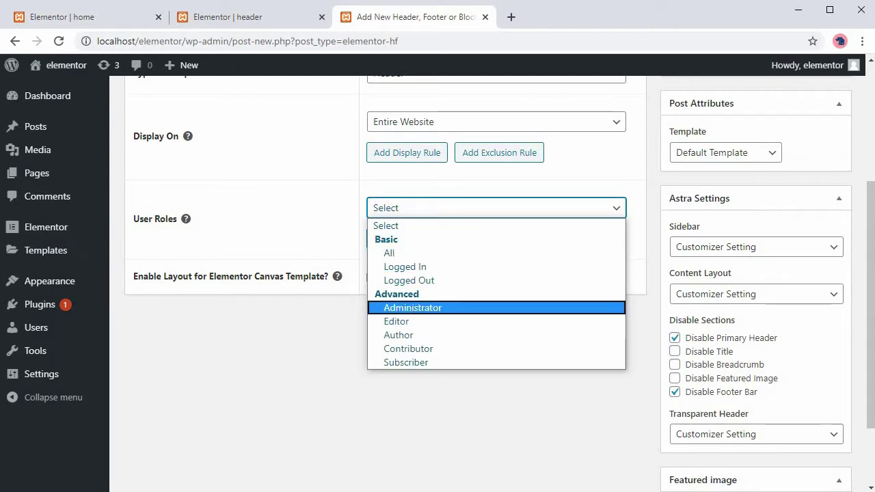
key(Return)
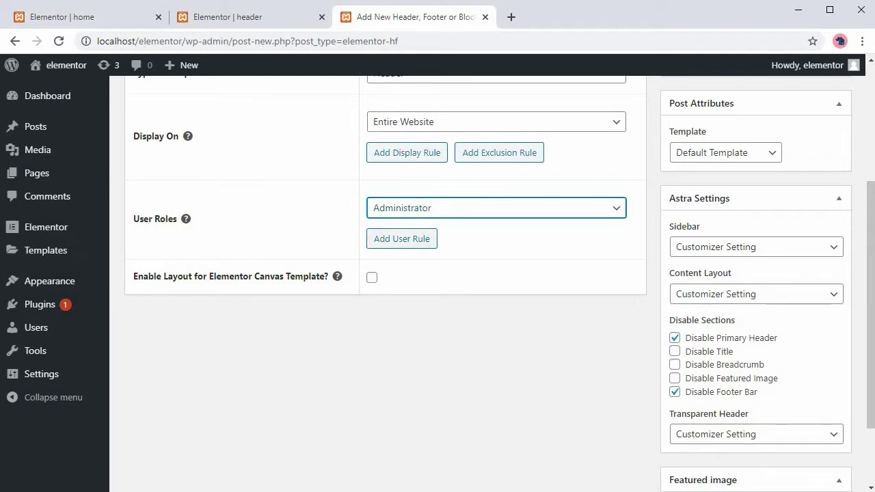
scroll(386, 274, up, 3)
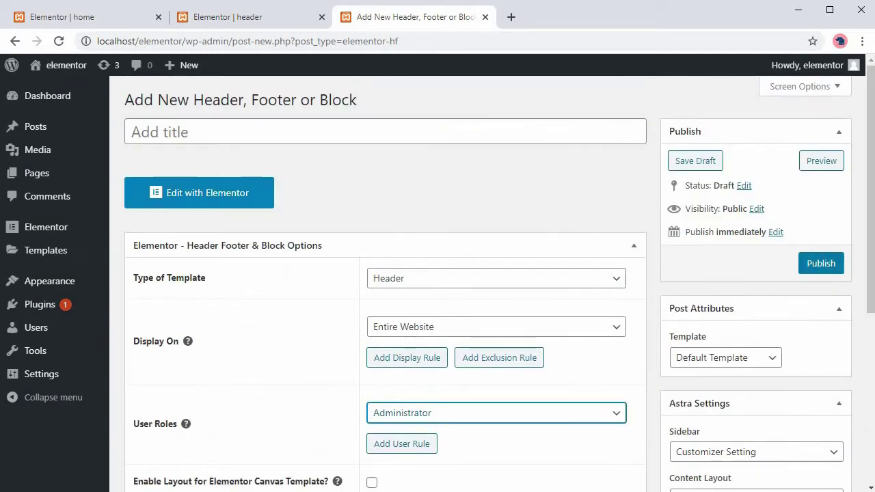
Title the template 'header' and publish it.
click(385, 132)
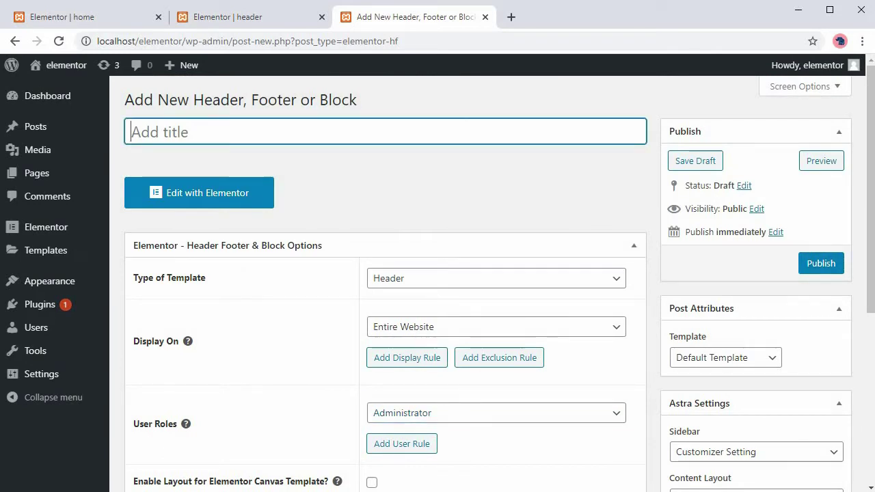
text(header)
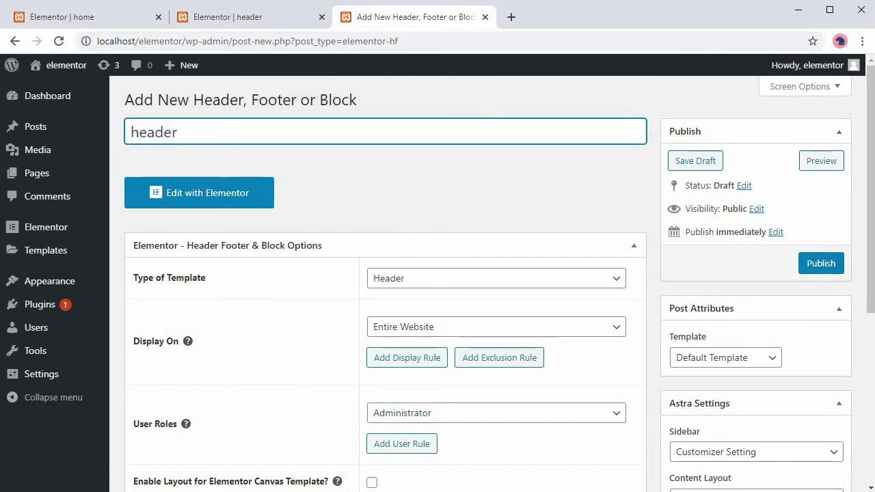
key(Return)
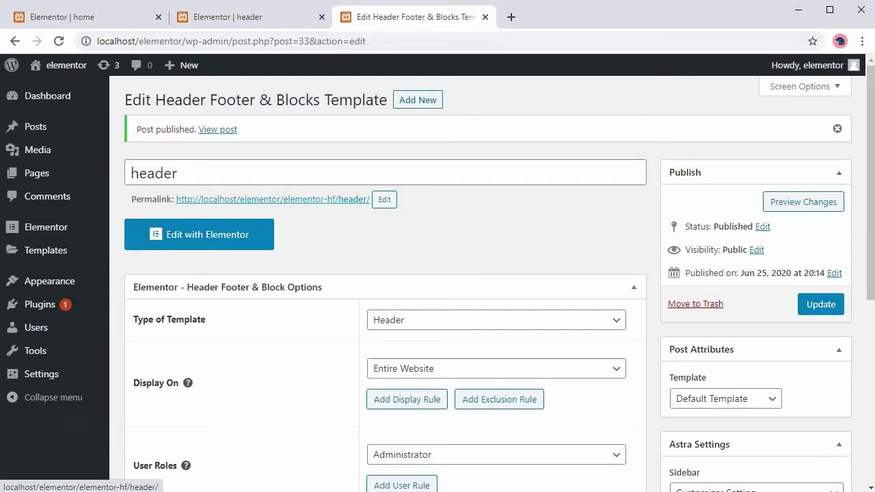
Check the live site in a new tab, then open the header template in Elementor.
mouse_move(66, 65)
right_click(62, 89)
click(122, 97)
click(567, 17)
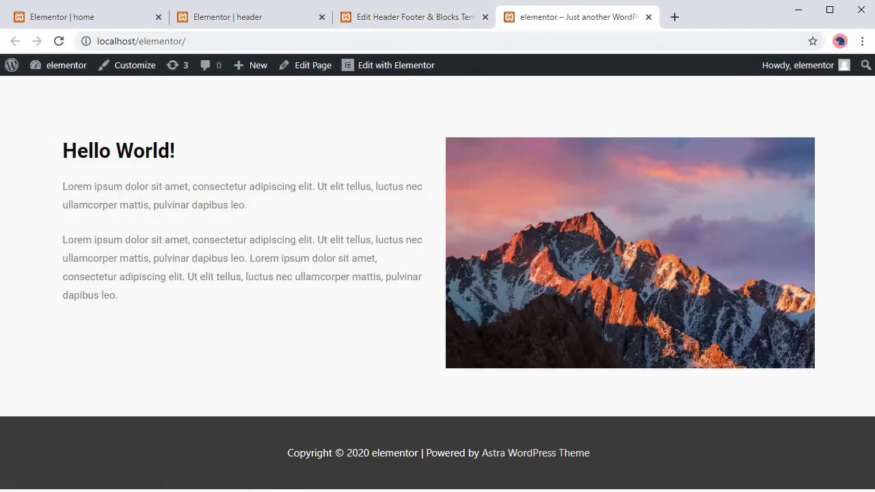
click(413, 16)
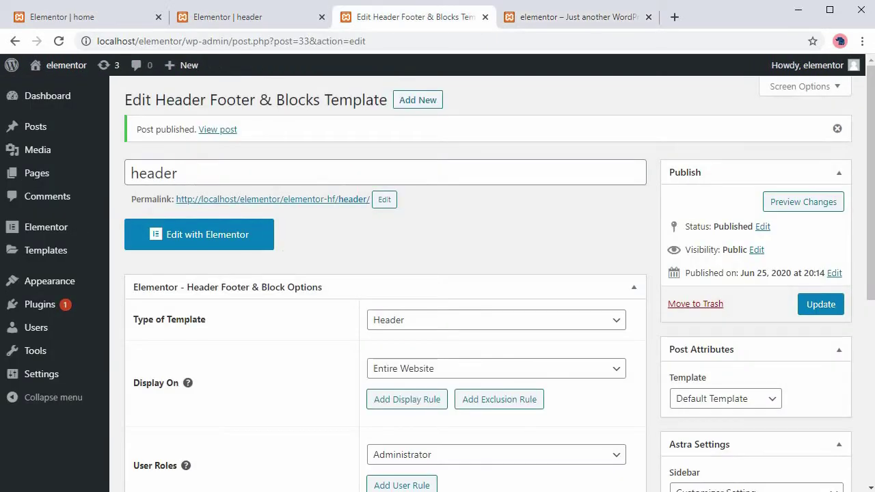
click(199, 235)
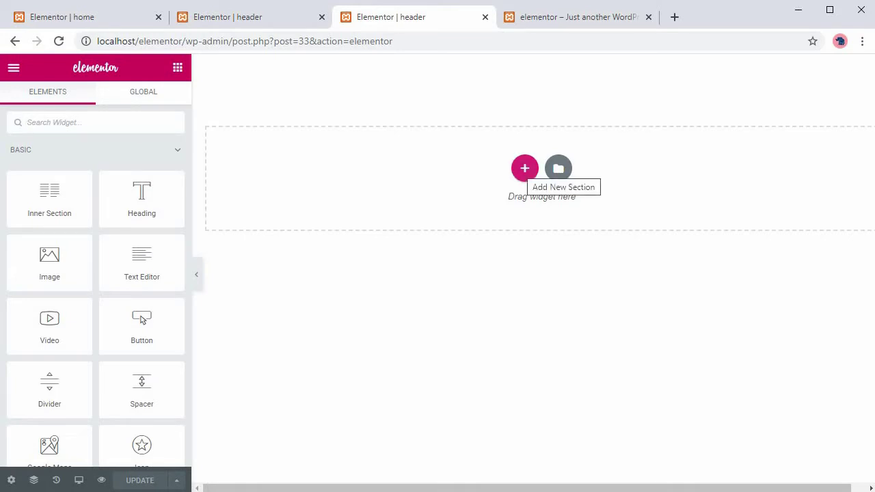
Add a one-column section holding an Inner Section with a 33/66 column structure.
click(524, 168)
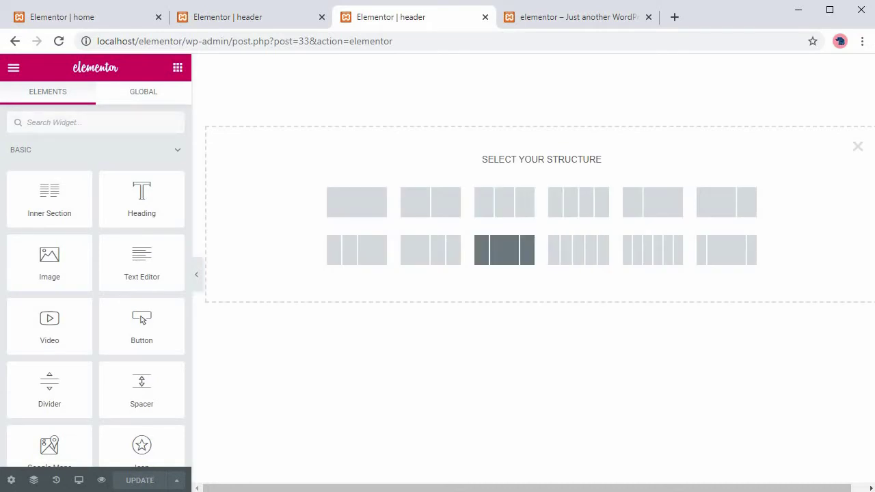
click(356, 202)
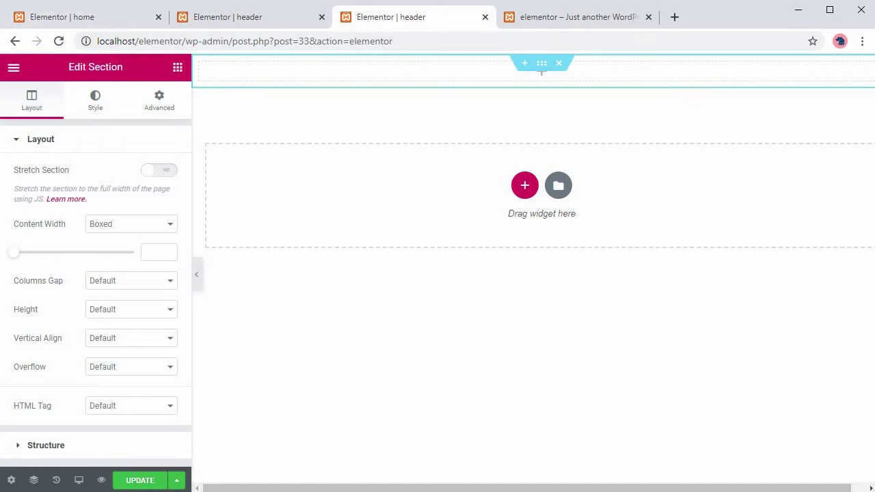
click(177, 67)
drag(49, 198, 497, 72)
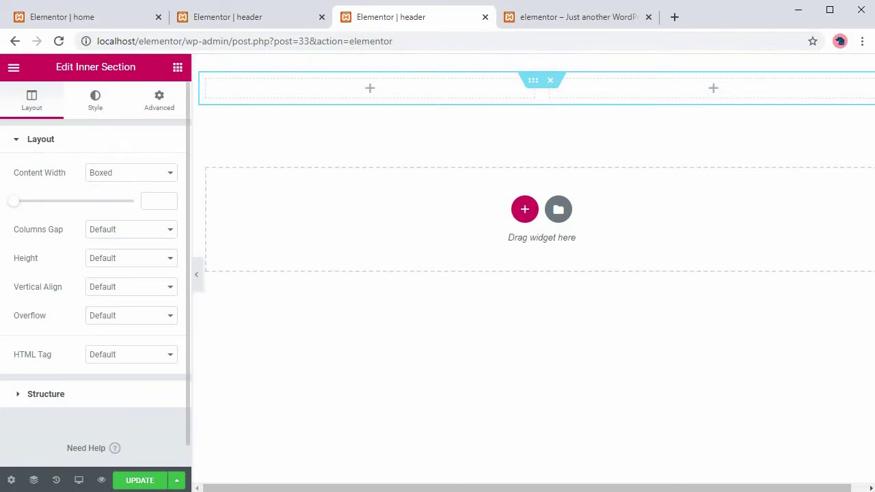
click(46, 394)
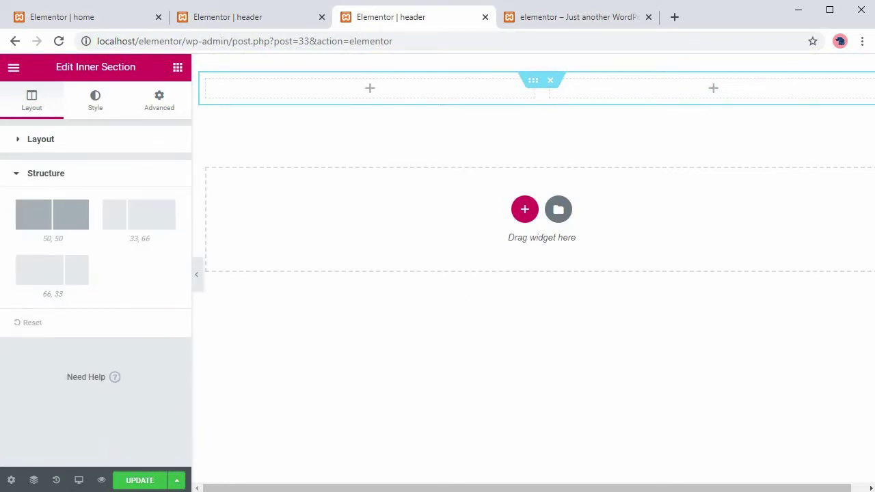
click(139, 214)
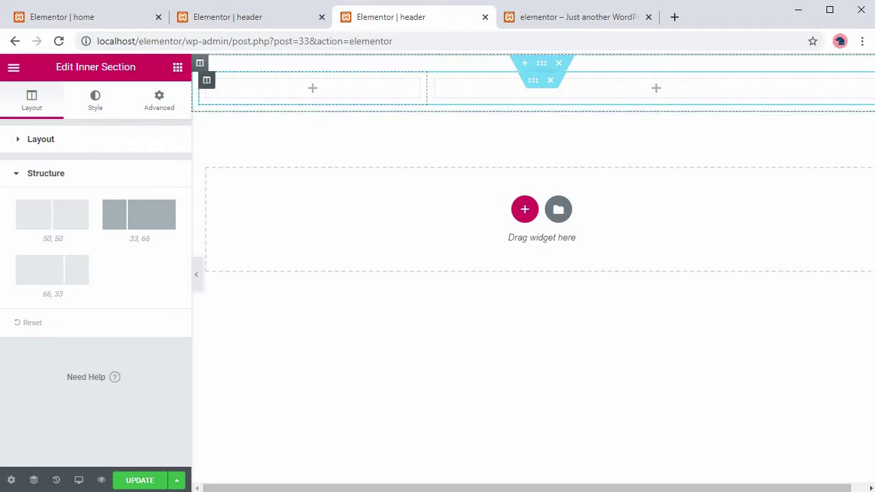
Set the inner section's column widths to 30 on the left and 70 on the right.
right_click(207, 87)
click(248, 94)
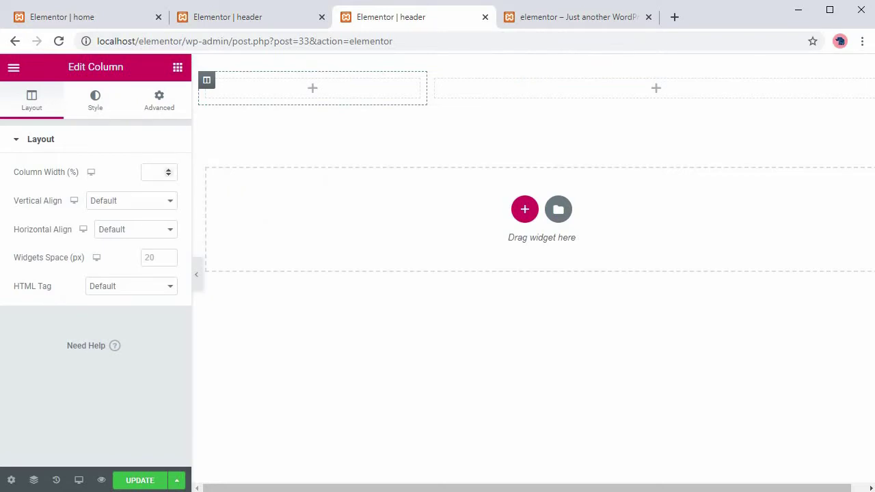
click(154, 172)
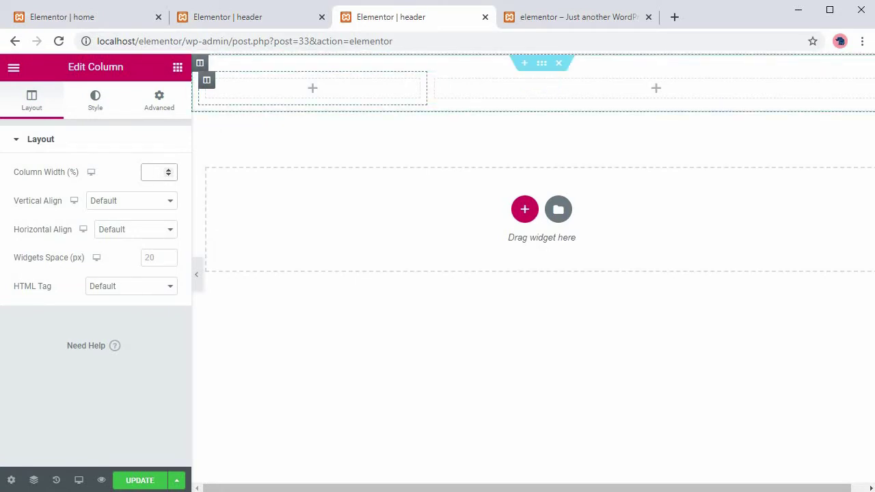
text(30)
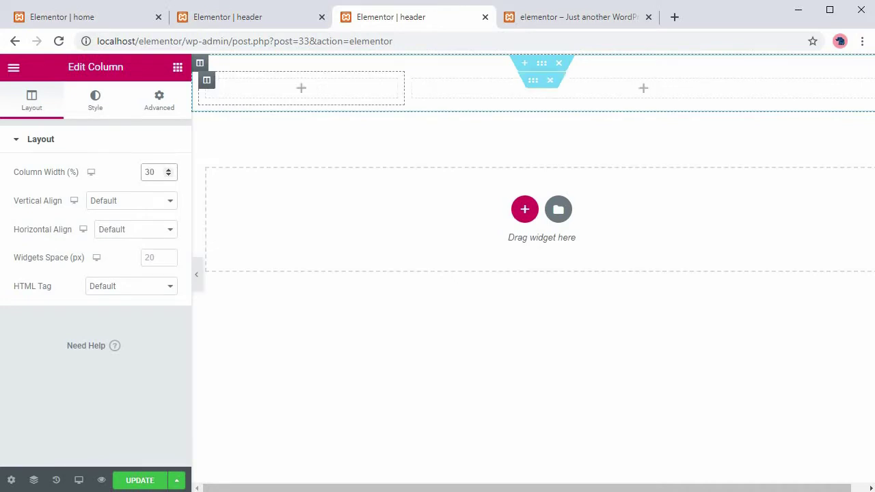
right_click(413, 82)
click(451, 91)
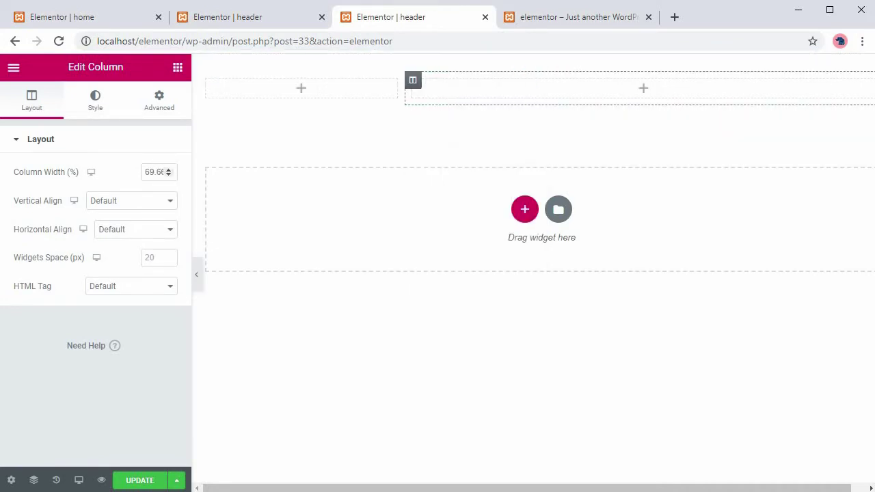
double_click(154, 172)
text(70)
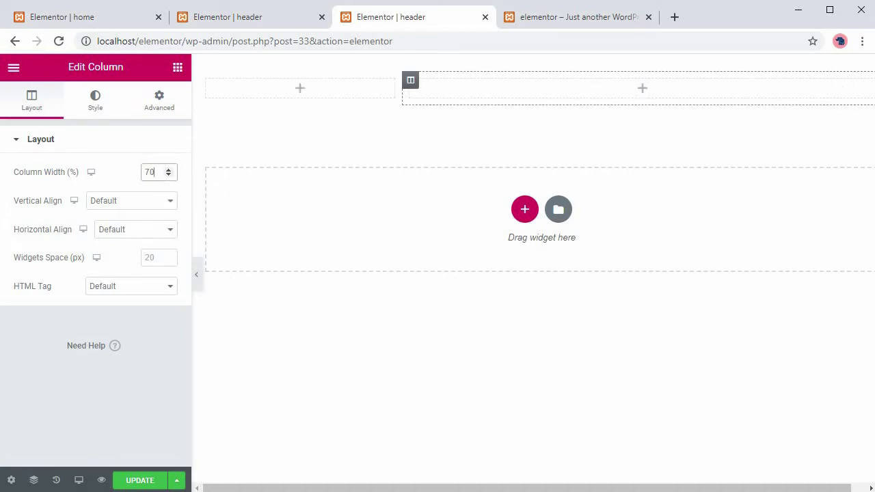
right_click(210, 82)
click(253, 91)
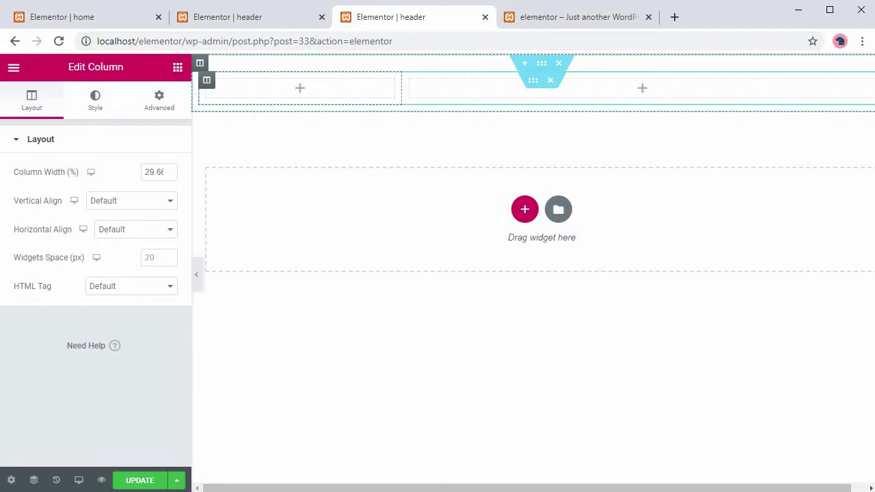
Place a Site Title widget in the header's left column.
click(178, 67)
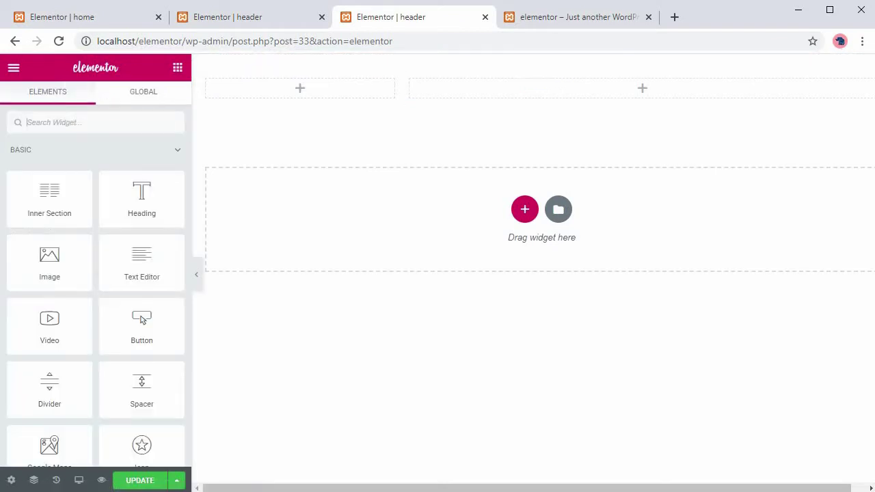
text(sit)
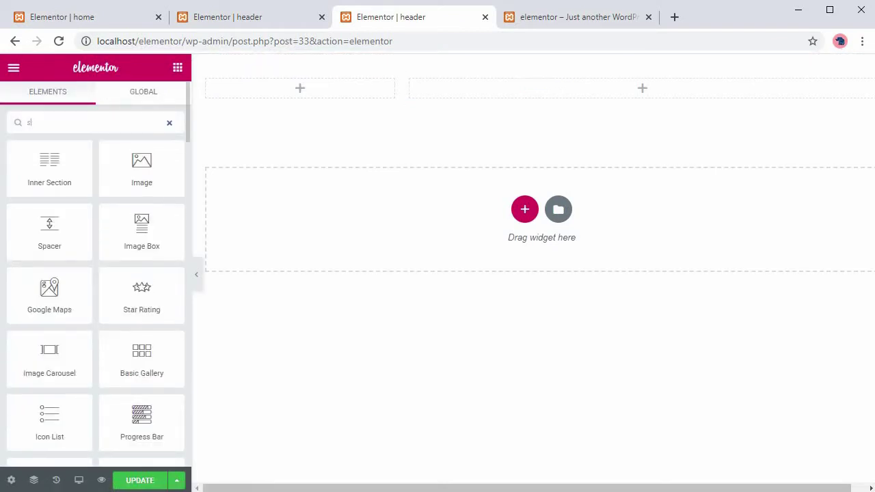
drag(49, 168, 287, 88)
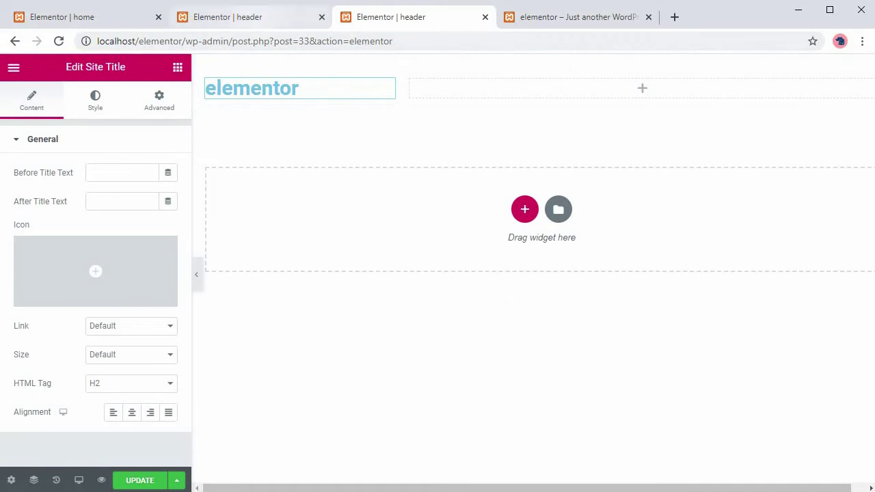
key(ctrl+Page_Up)
key(ctrl+Page_Down)
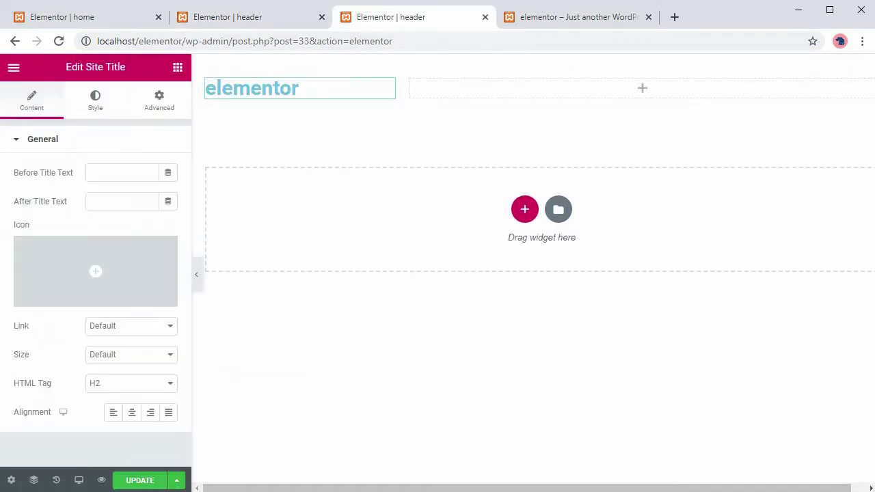
Style the site title with Poppins font, weight 500, and a dark #333333 colour.
click(95, 100)
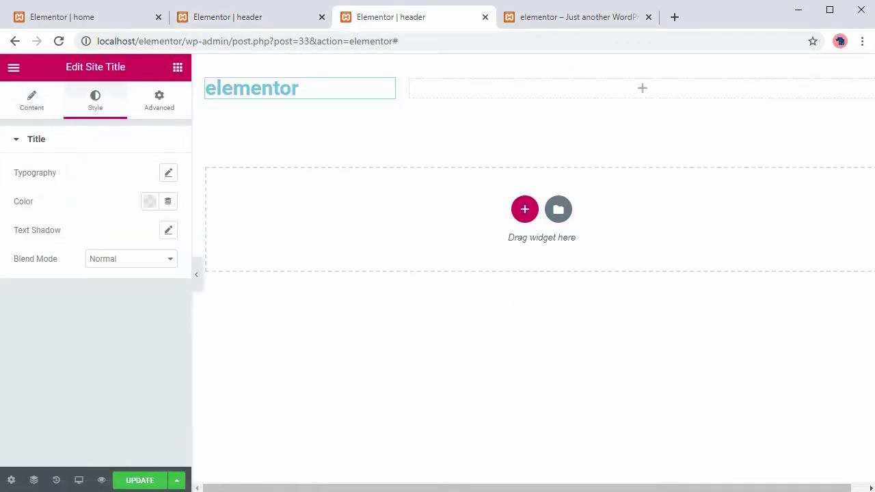
click(168, 172)
click(122, 210)
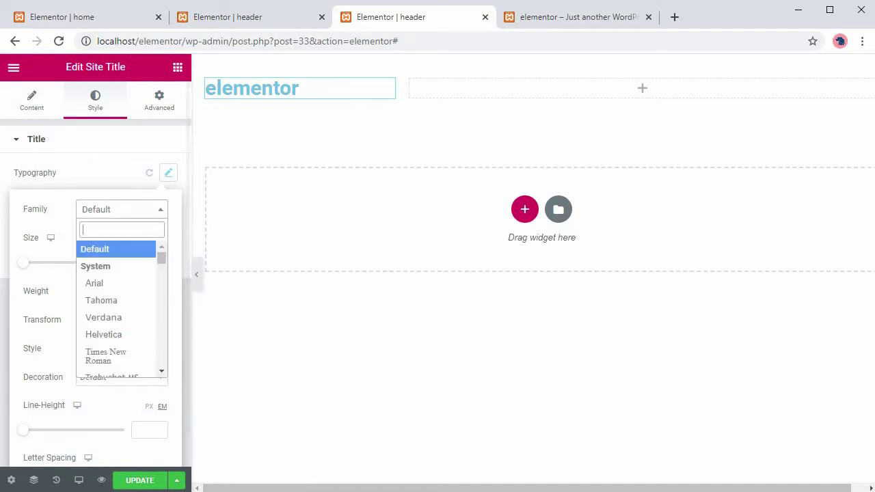
text(pop)
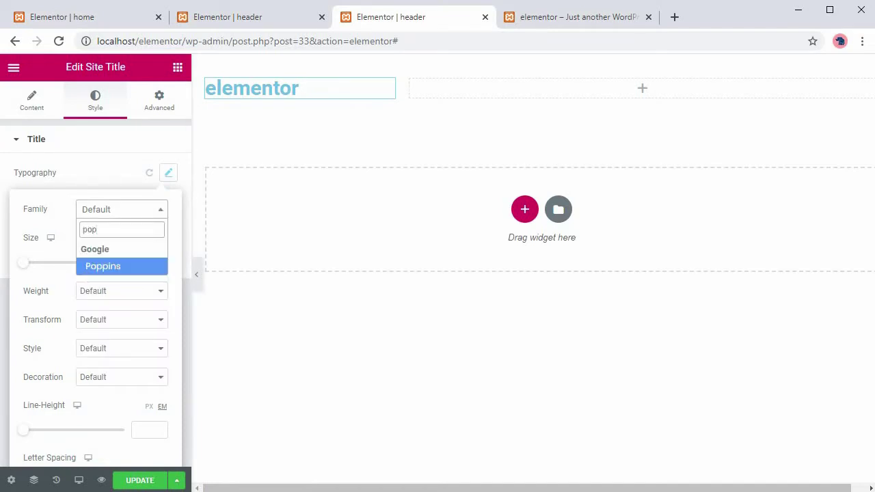
key(Return)
click(122, 291)
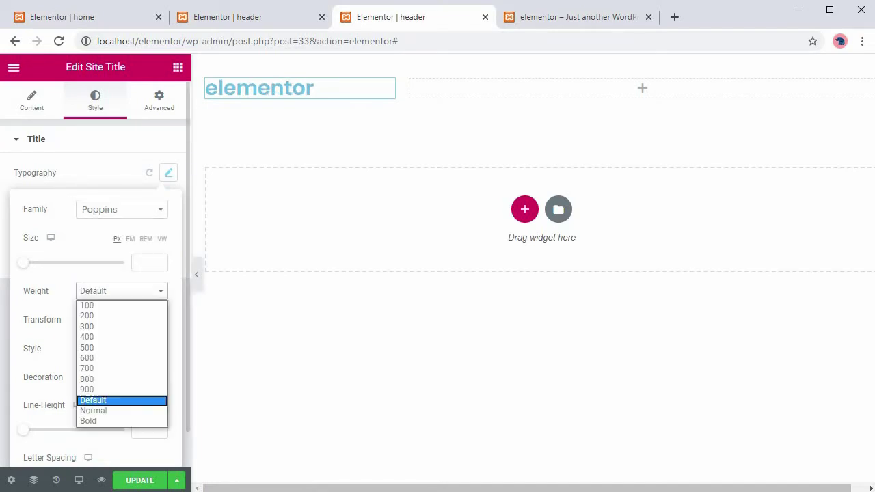
key(Return)
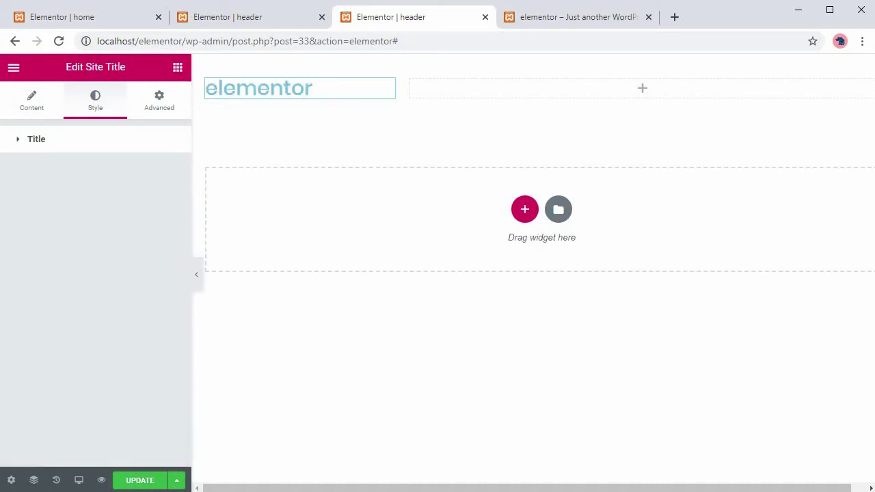
click(31, 138)
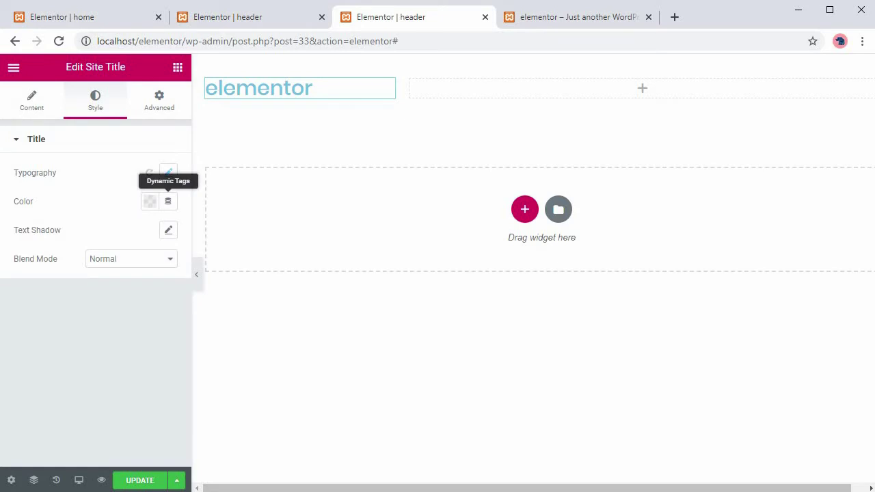
click(149, 201)
drag(156, 370, 78, 347)
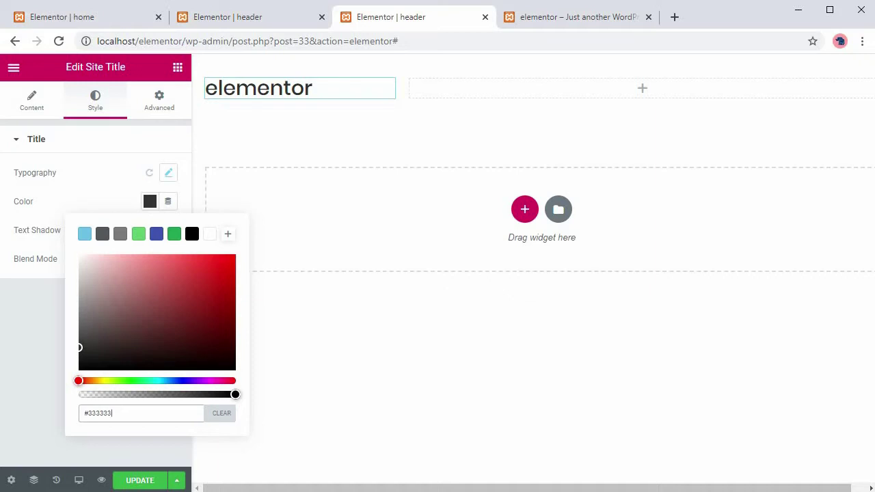
key(Escape)
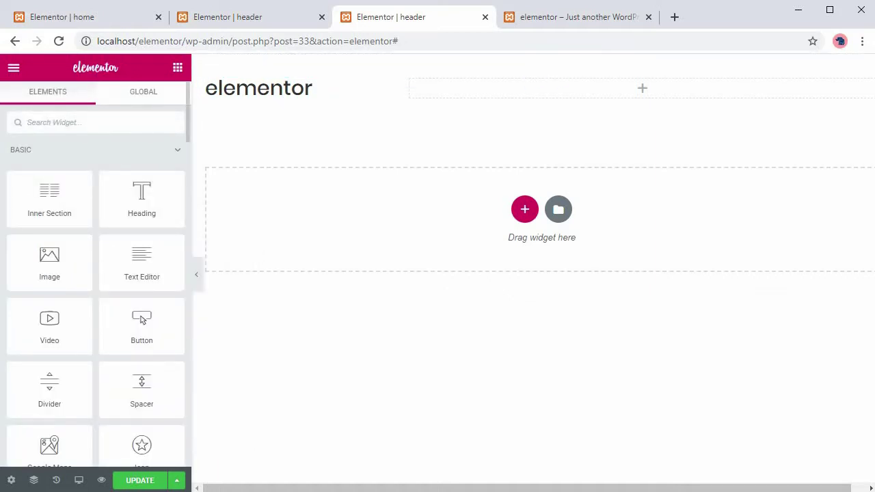
Add the HFB Navigation Menu to the right column, keep Last Menu Item Default, and save.
text(menu)
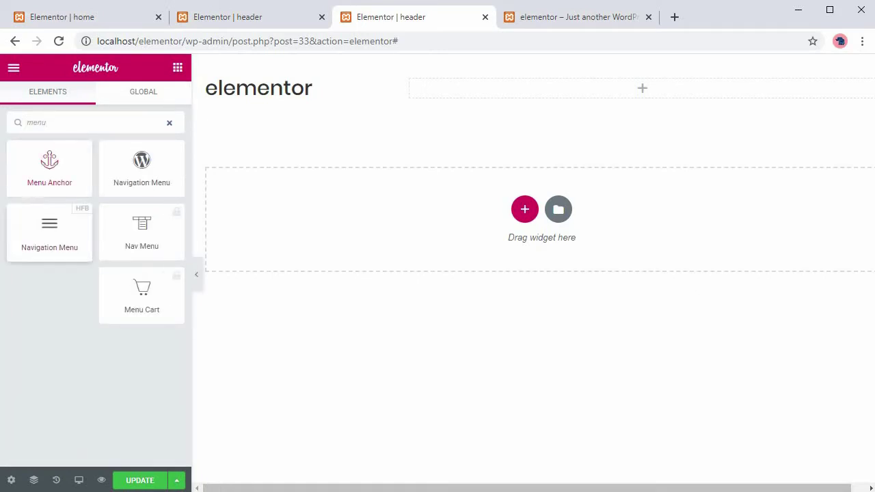
drag(49, 233, 742, 89)
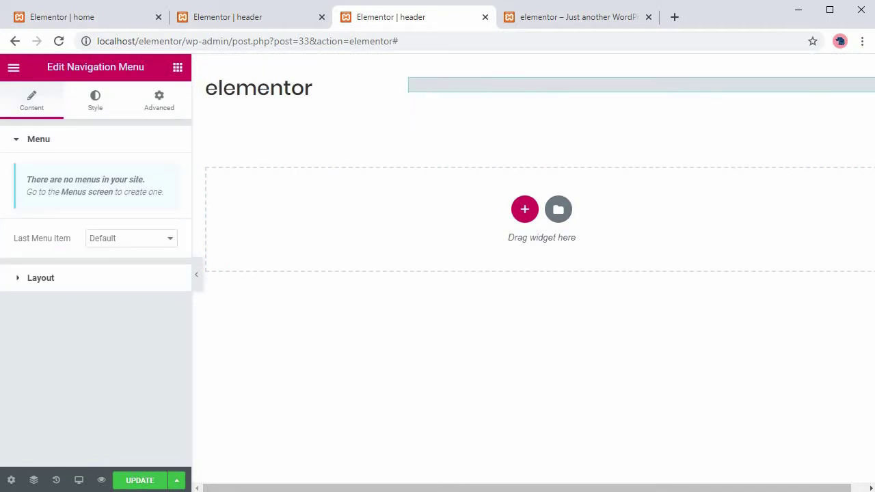
click(131, 238)
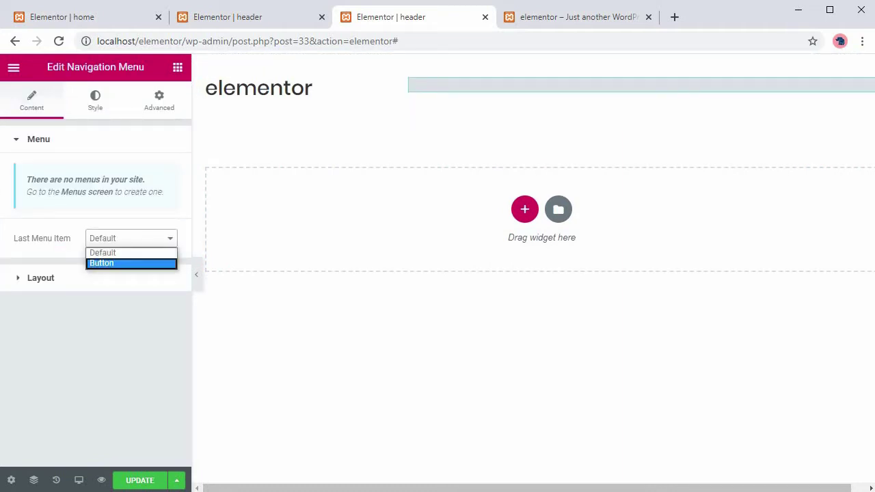
key(Return)
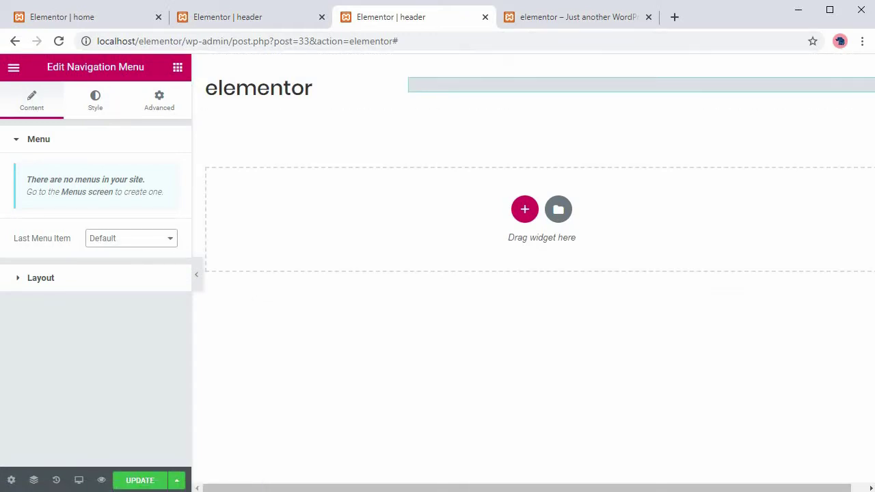
key(ctrl+s)
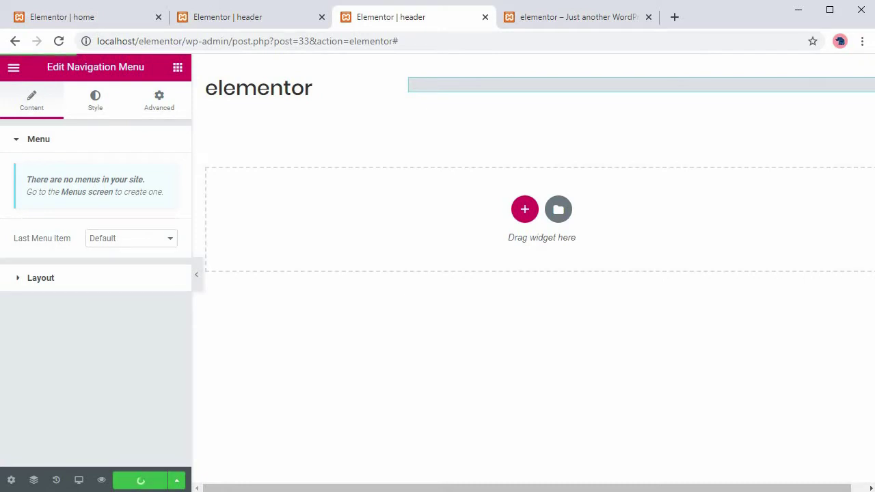
Give the header section a Classic blue #4054B2 background.
right_click(546, 71)
click(587, 78)
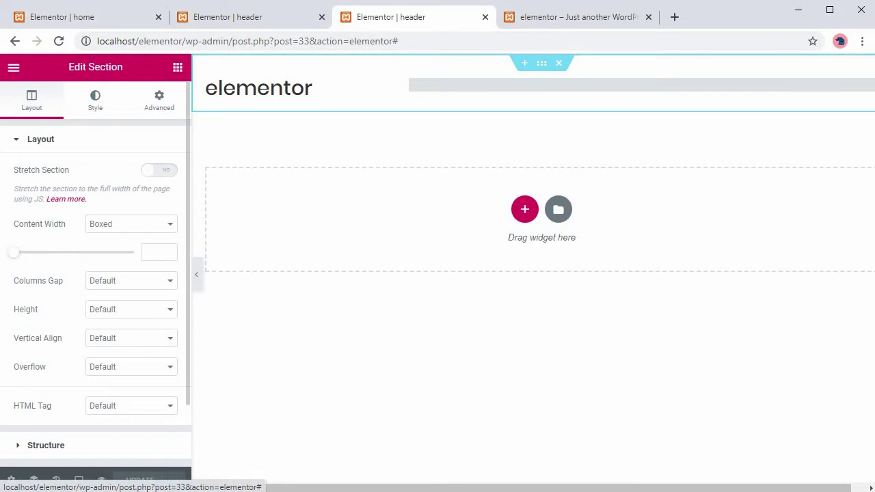
click(95, 101)
click(113, 203)
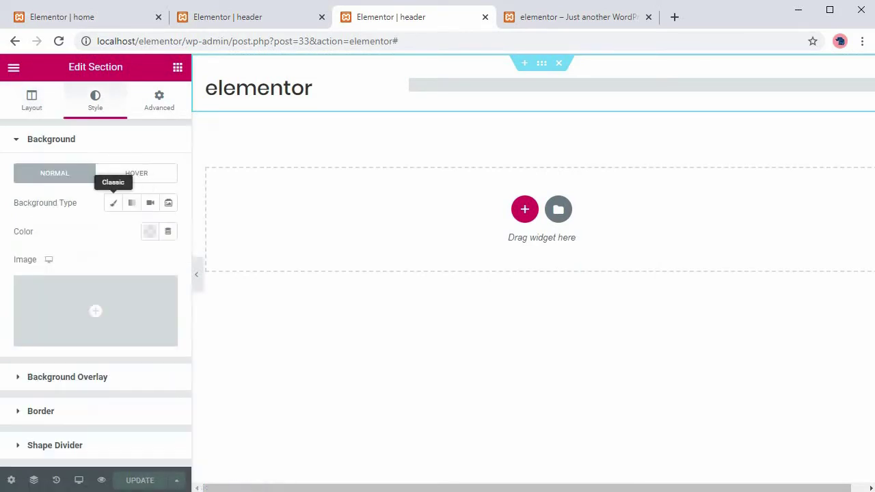
click(149, 232)
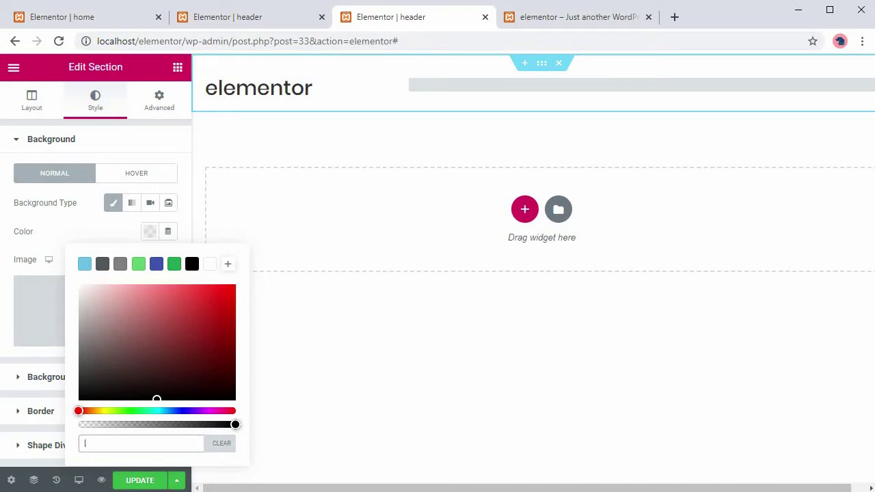
click(156, 264)
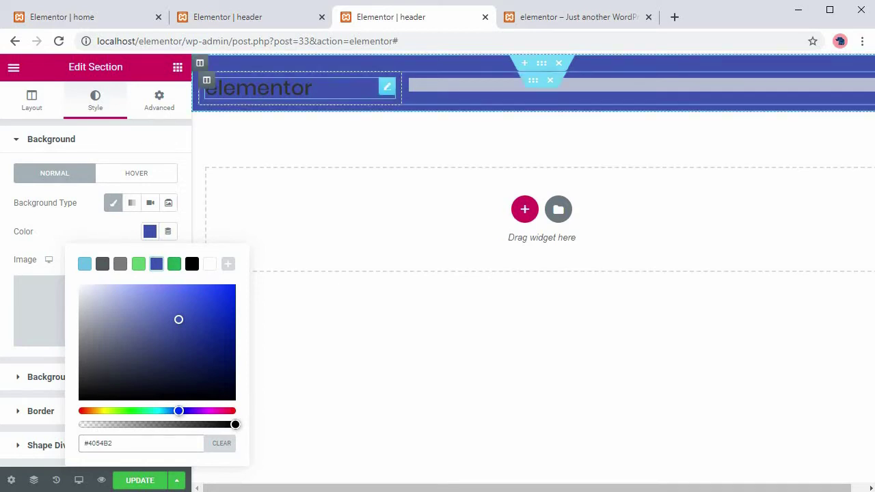
Change the site title colour to white #FFFFFF.
click(260, 87)
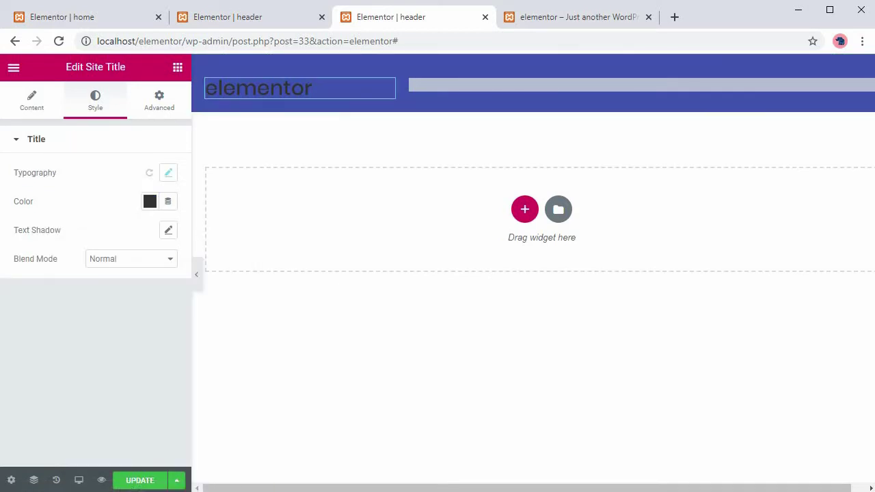
click(149, 201)
text(#FFFFFF)
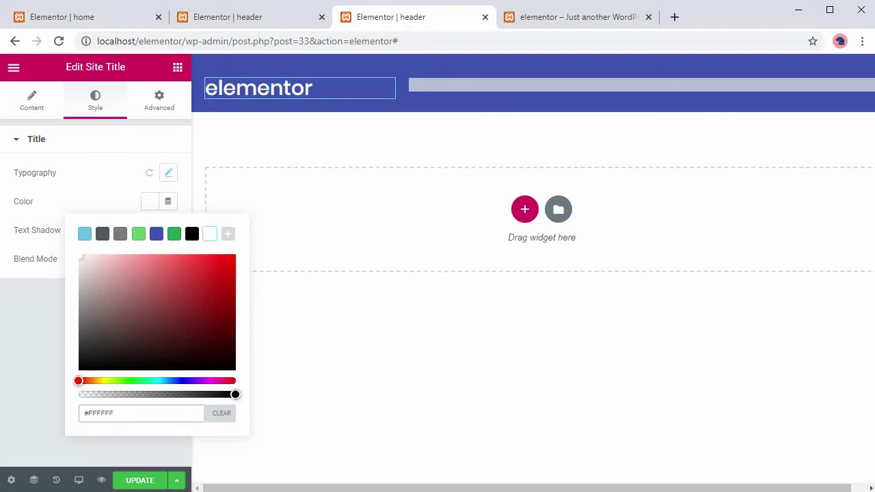
key(Escape)
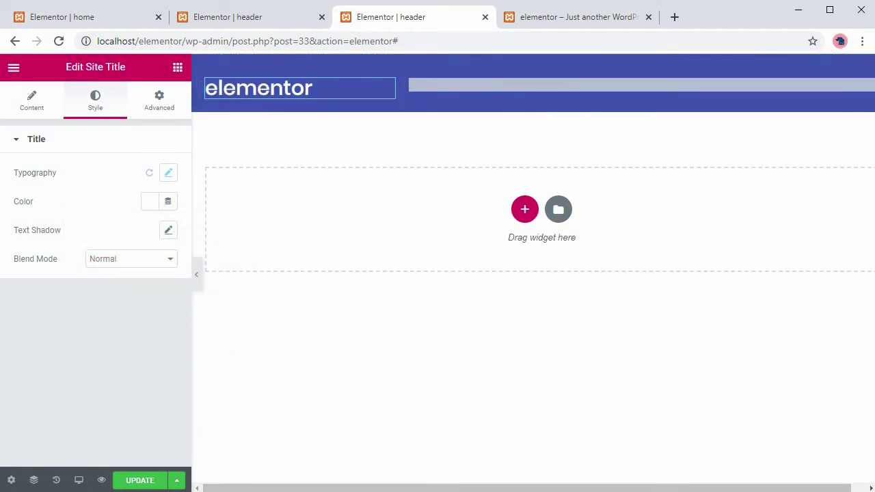
Set the Navigation Menu text colour to white, save the header, and switch to the live-site tab.
click(865, 84)
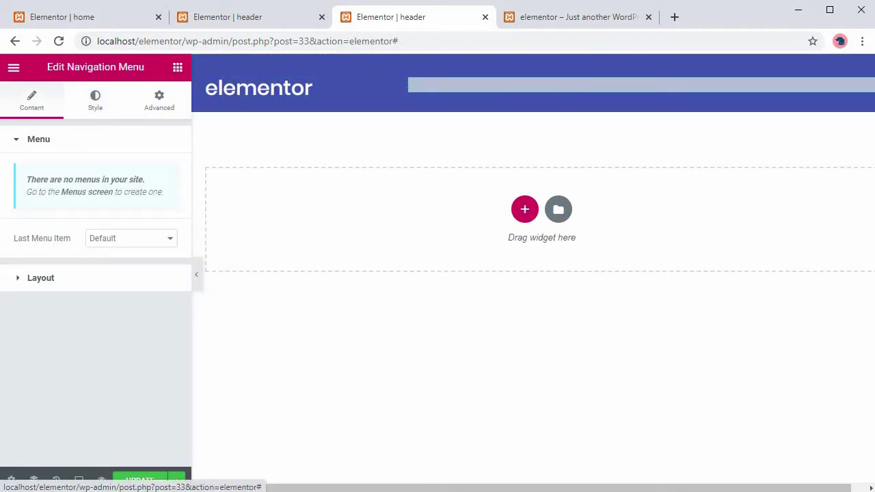
click(95, 100)
scroll(96, 273, down, 2)
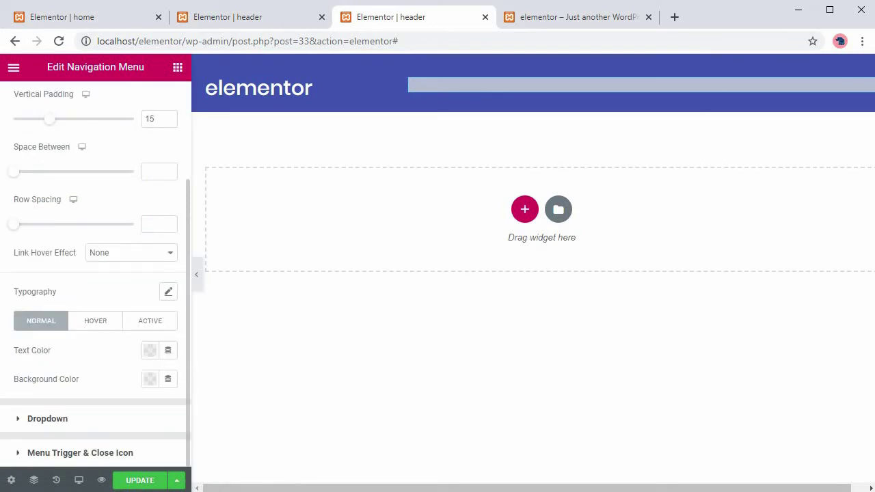
click(149, 350)
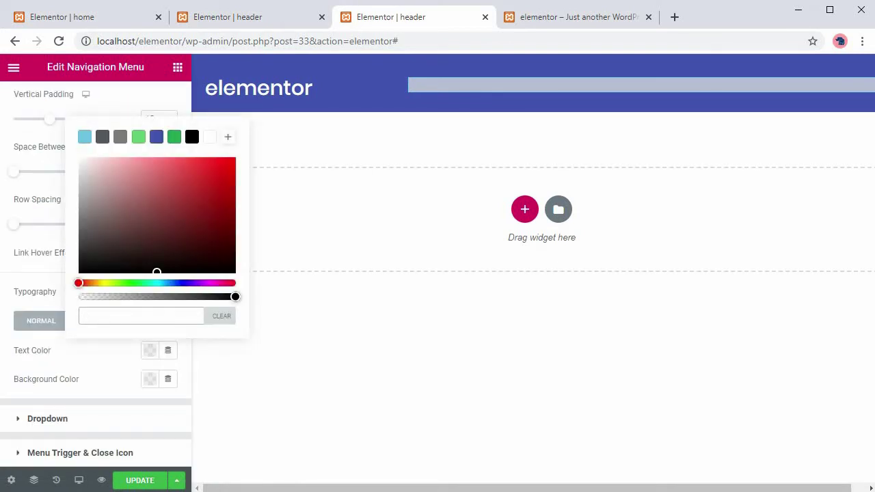
click(210, 137)
key(Escape)
key(ctrl+s)
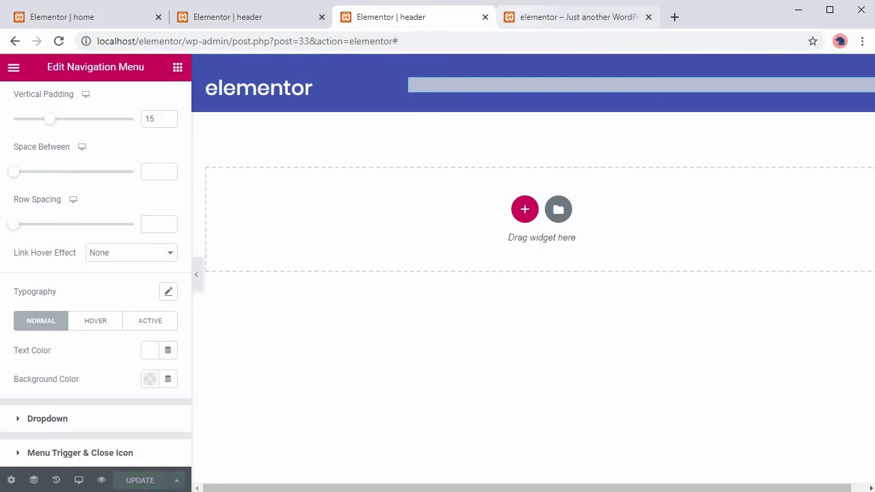
click(581, 17)
Under Appearance > Menus, create the 'main' menu, tick the Primary Menu location, and save.
mouse_move(61, 65)
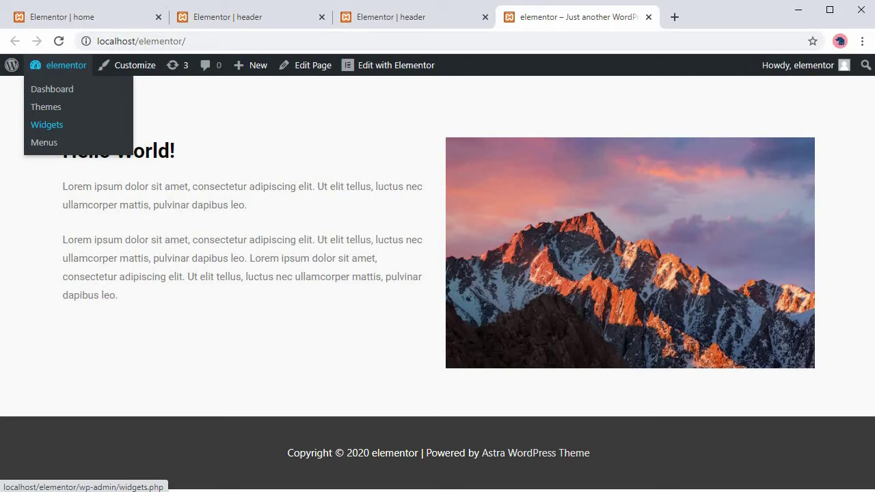
click(51, 89)
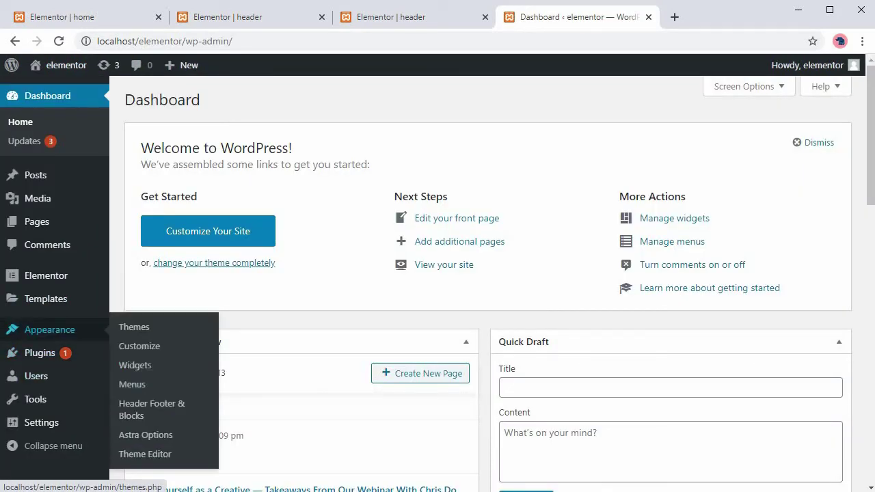
click(132, 385)
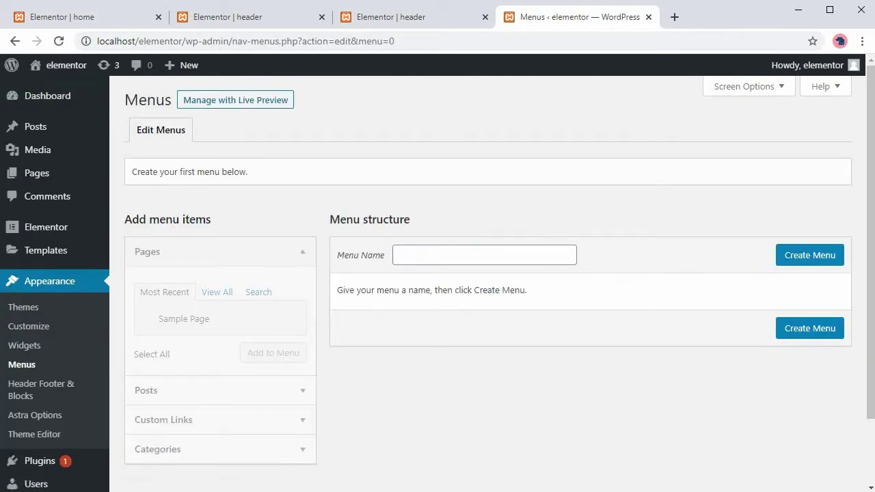
click(410, 255)
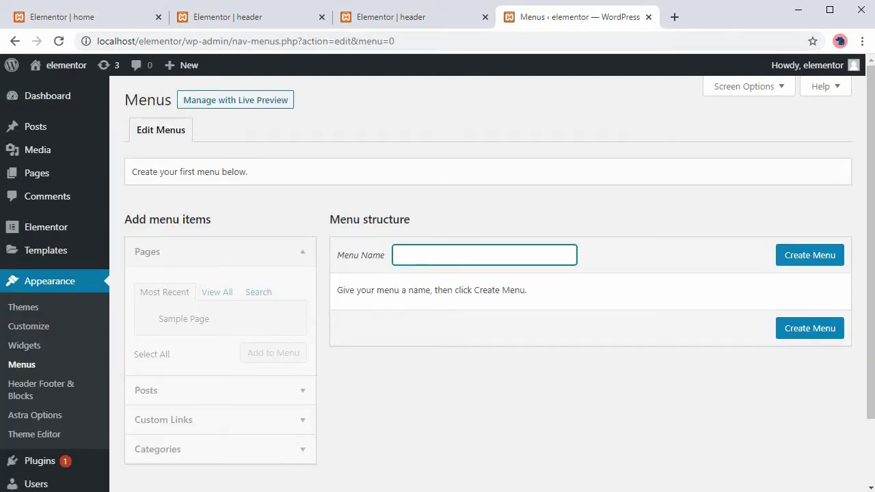
text(main)
key(Return)
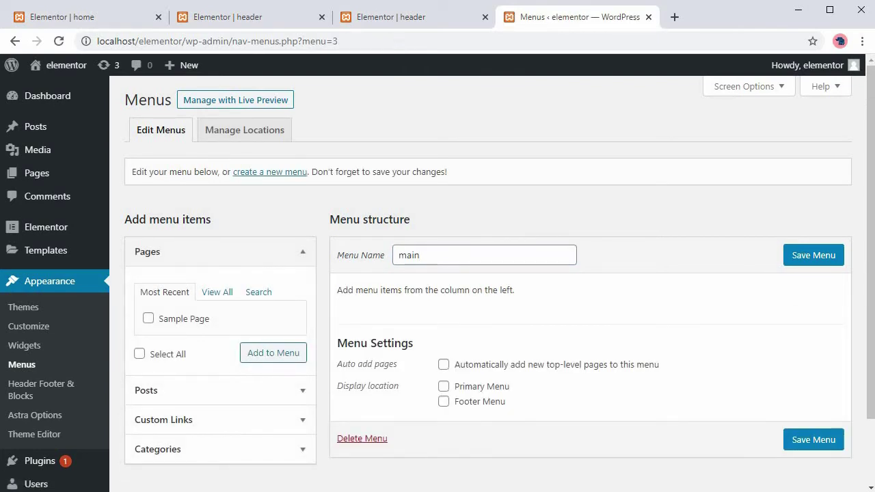
click(443, 387)
click(814, 439)
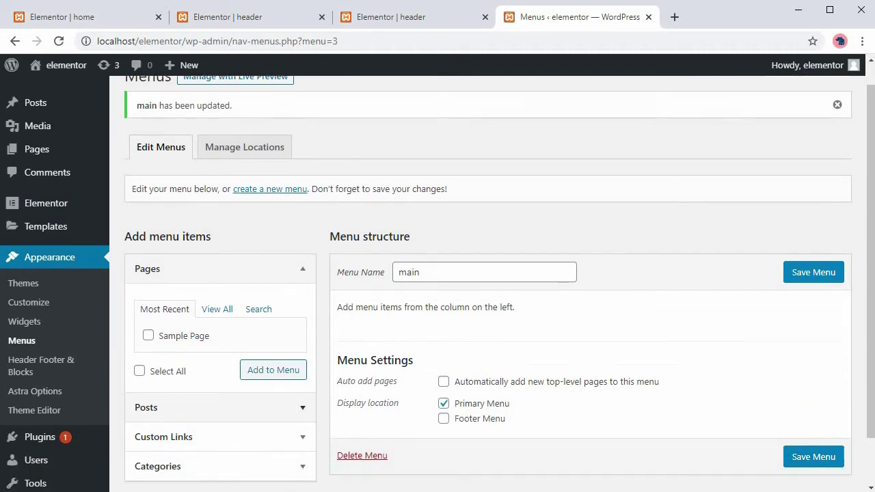
scroll(478, 274, down, 1)
Add a 'Home' custom link with URL # to the main menu.
click(163, 381)
click(244, 346)
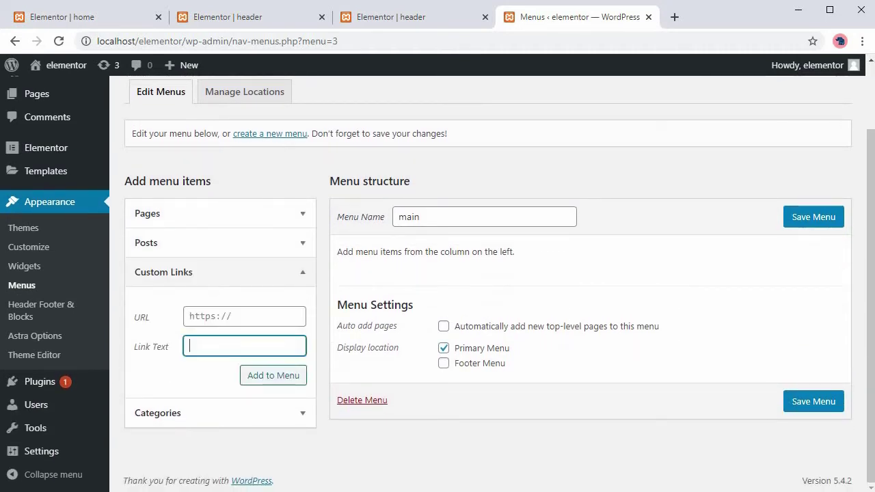
click(244, 316)
text(#)
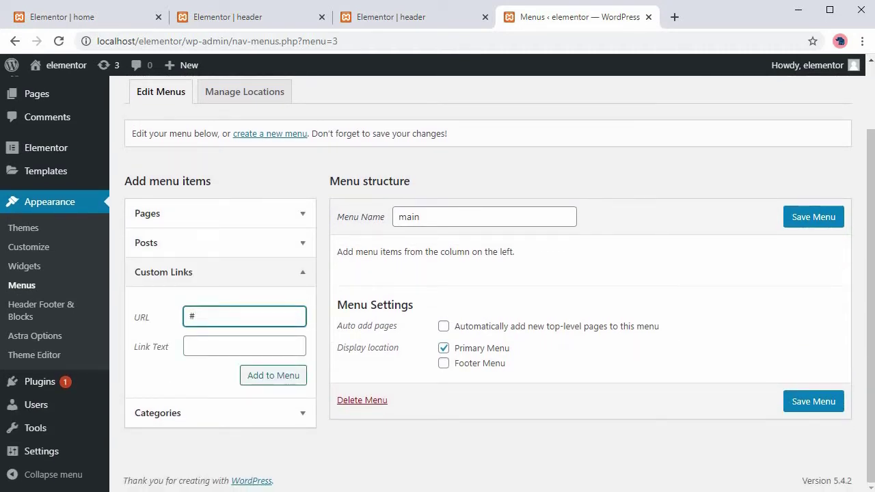
double_click(160, 346)
click(244, 346)
text(Home)
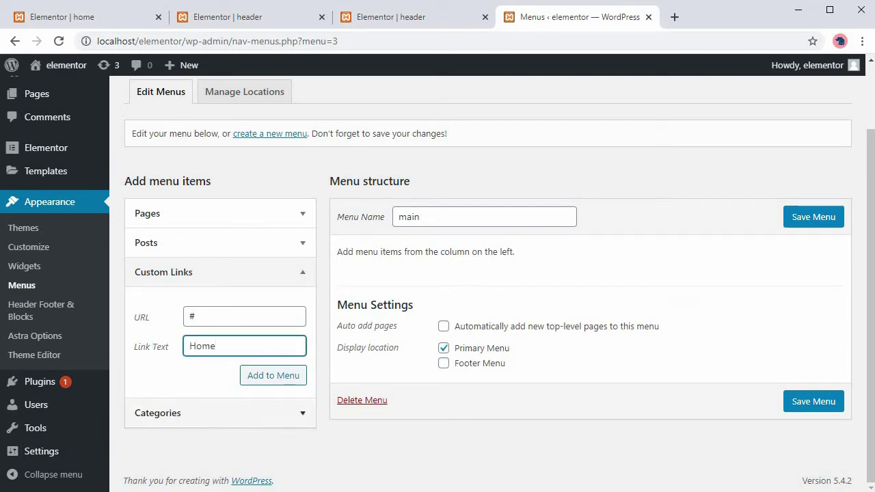
key(Return)
Add 'About' and 'Contact' custom links with URL #, then save the menu.
text(#)
key(Tab)
text(Abo)
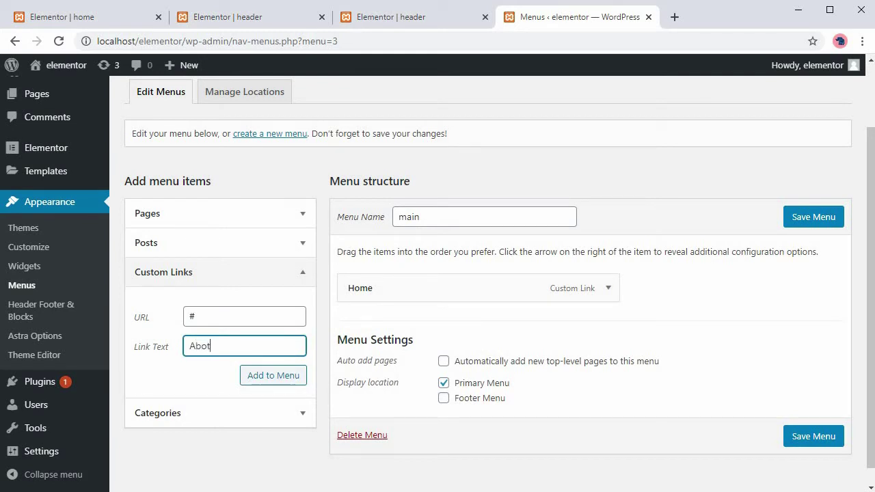
text(ut)
key(Return)
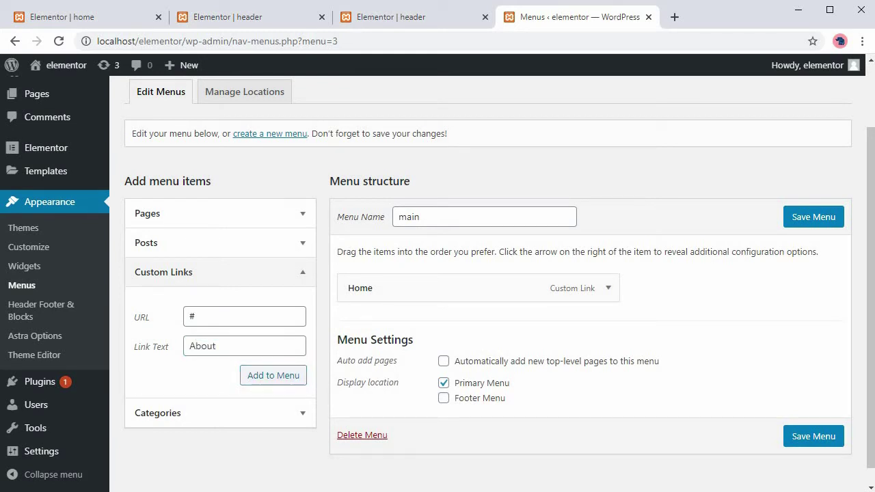
text(#)
key(Tab)
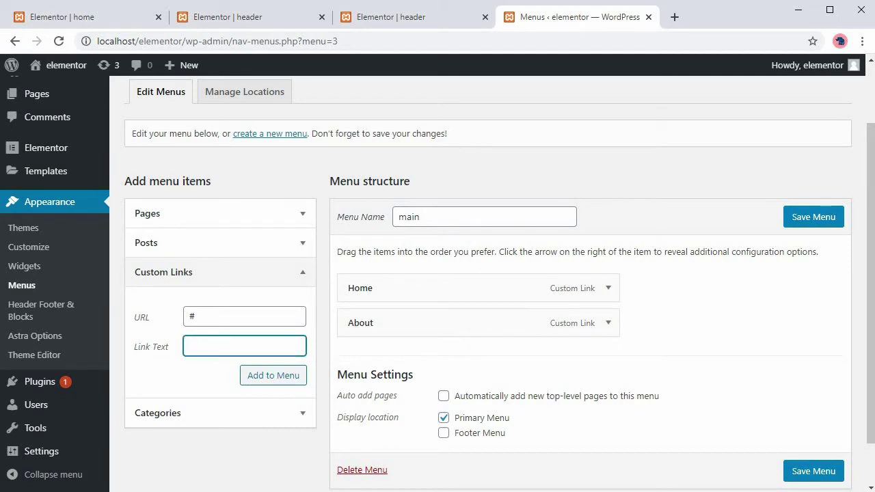
text(Contact)
key(Return)
click(813, 217)
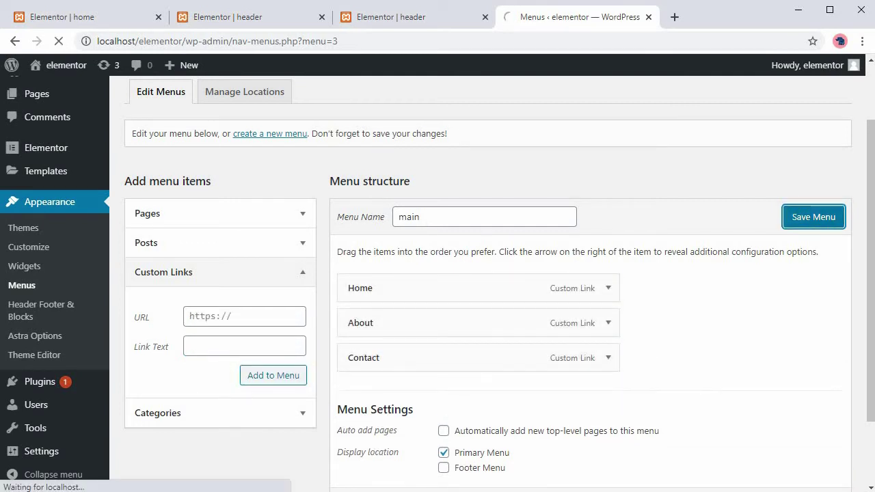
key(ctrl+shift+Tab)
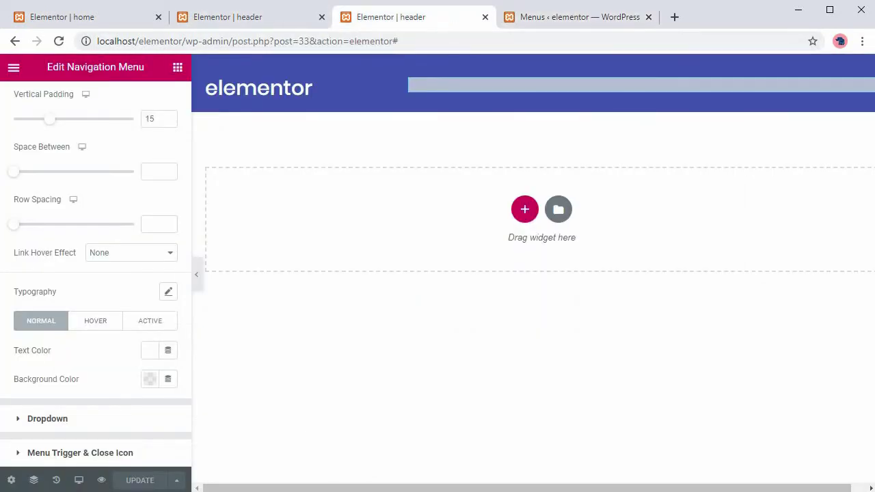
Reload the header editor and set the nav menu typography family to Poppins.
key(F5)
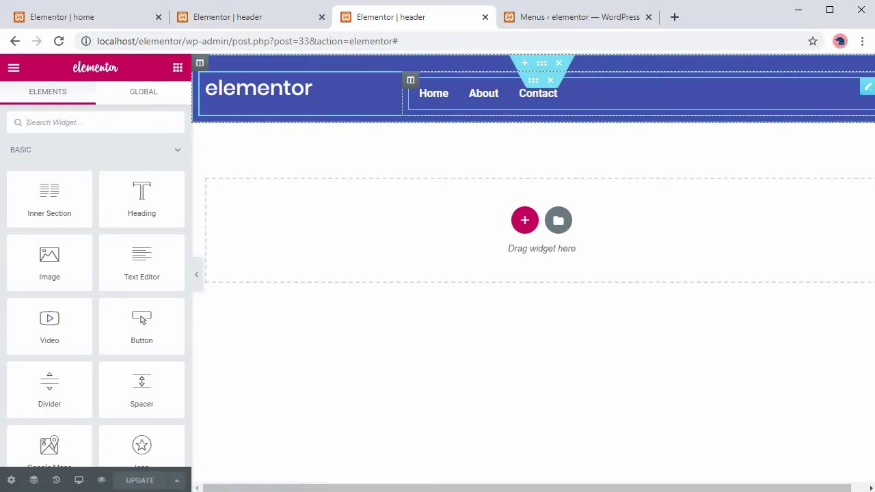
click(95, 101)
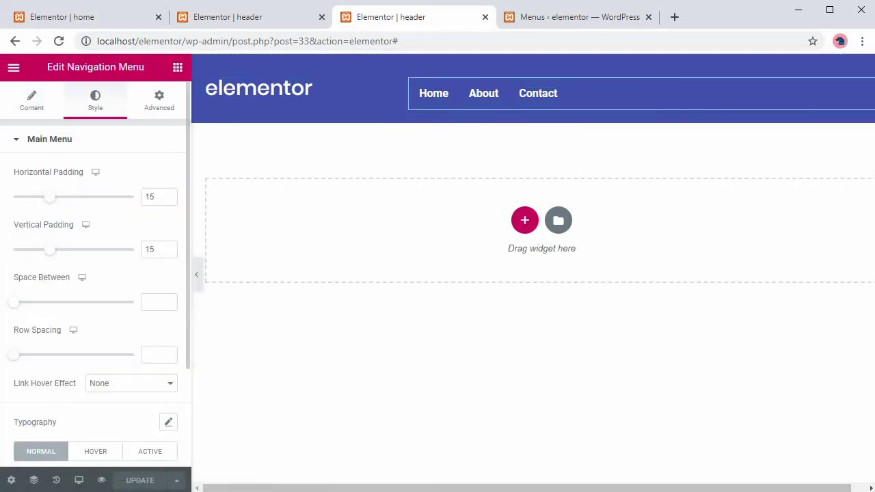
scroll(95, 273, down, 2)
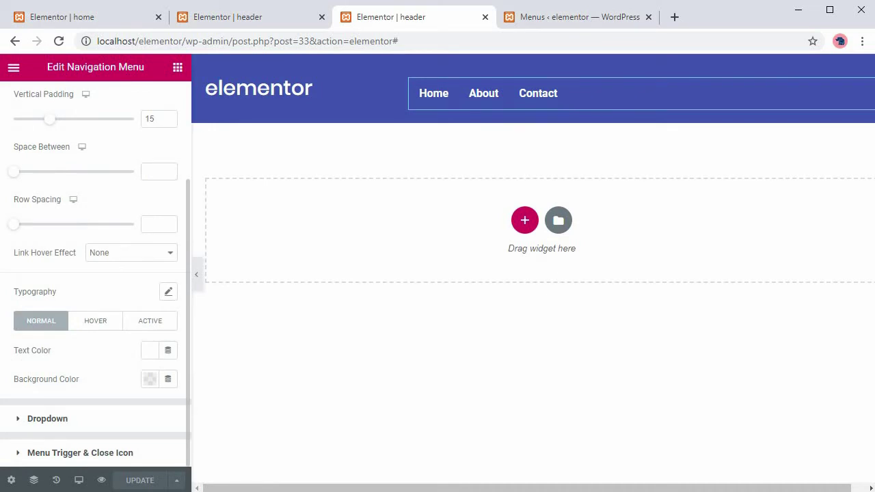
click(168, 291)
click(121, 338)
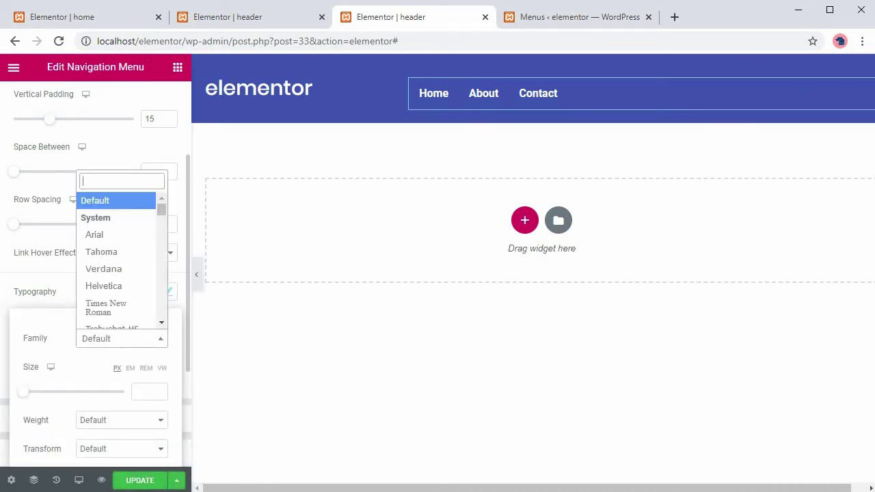
text(po)
key(Return)
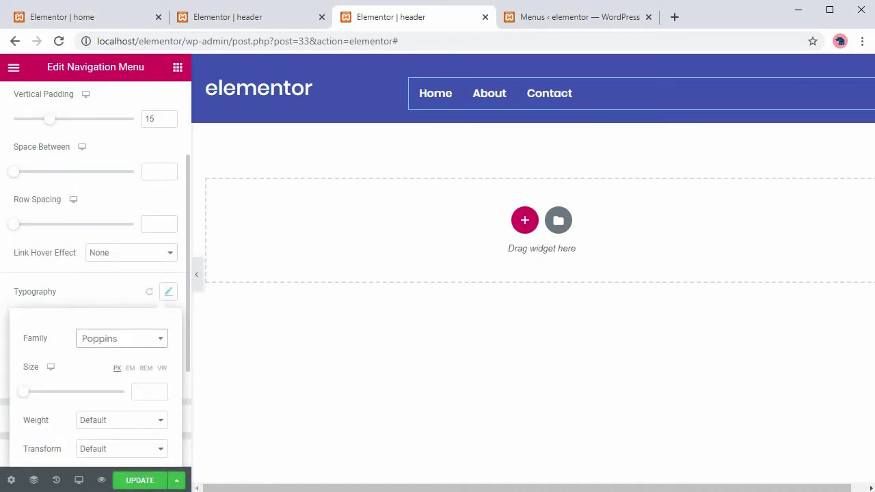
key(Escape)
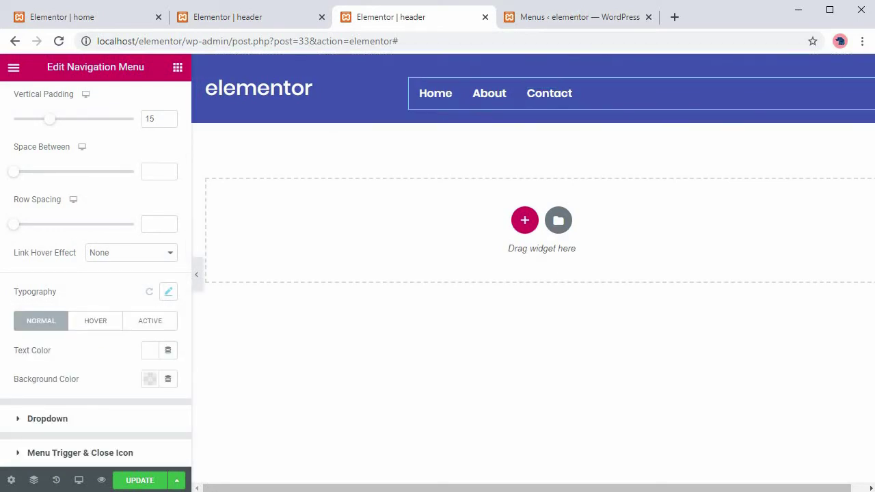
Align the nav menu items to the right in the Layout settings.
scroll(96, 274, up, 2)
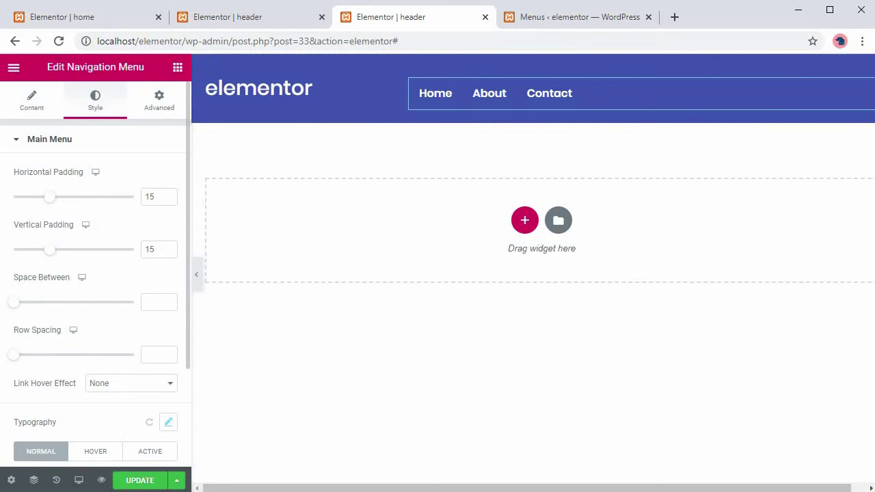
click(31, 100)
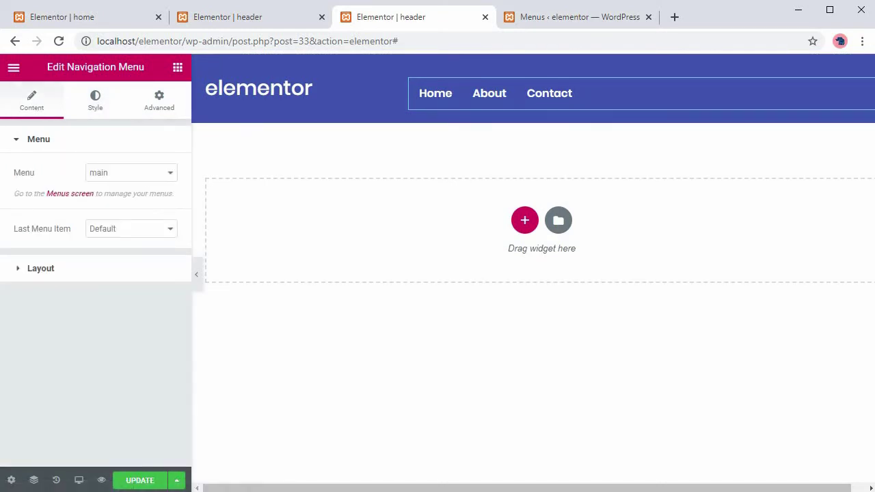
click(40, 268)
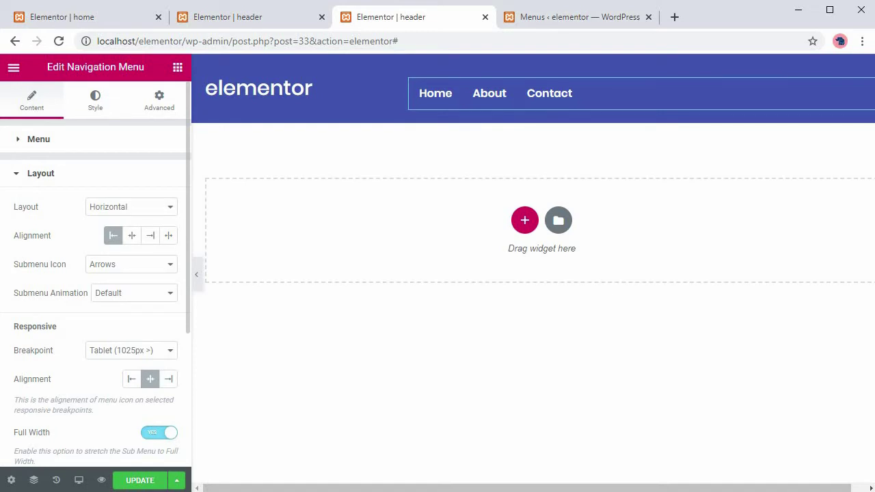
click(151, 235)
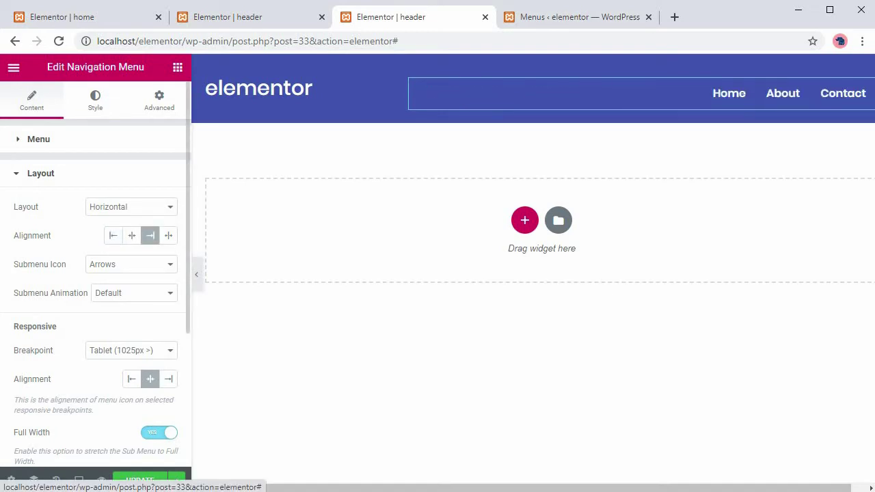
Set the nav menu typography weight to 500.
click(95, 101)
scroll(96, 273, down, 2)
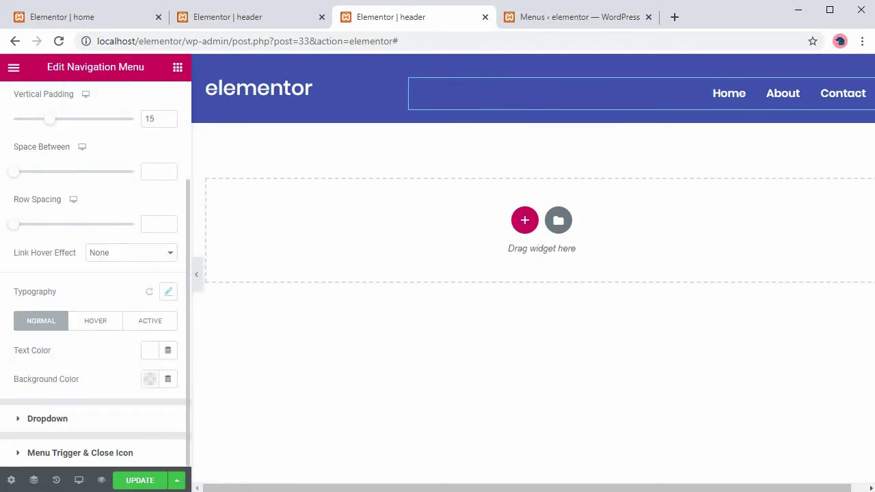
click(168, 291)
scroll(96, 274, down, 2)
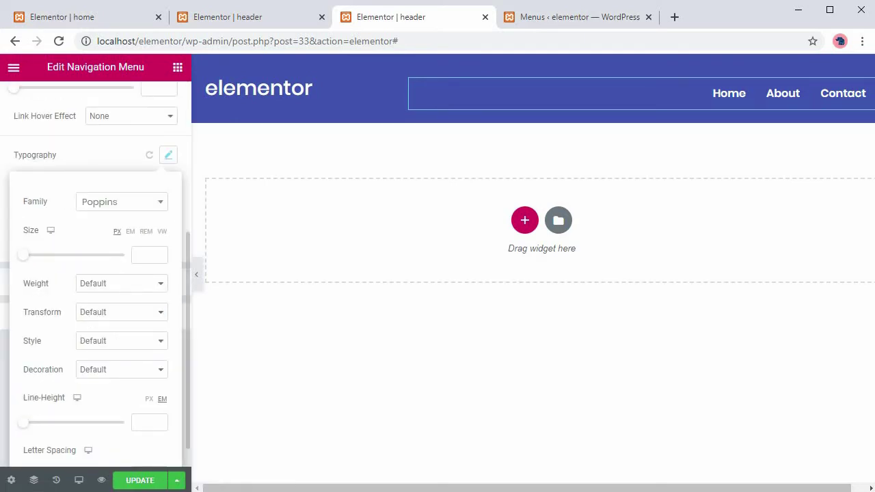
click(122, 283)
key(Return)
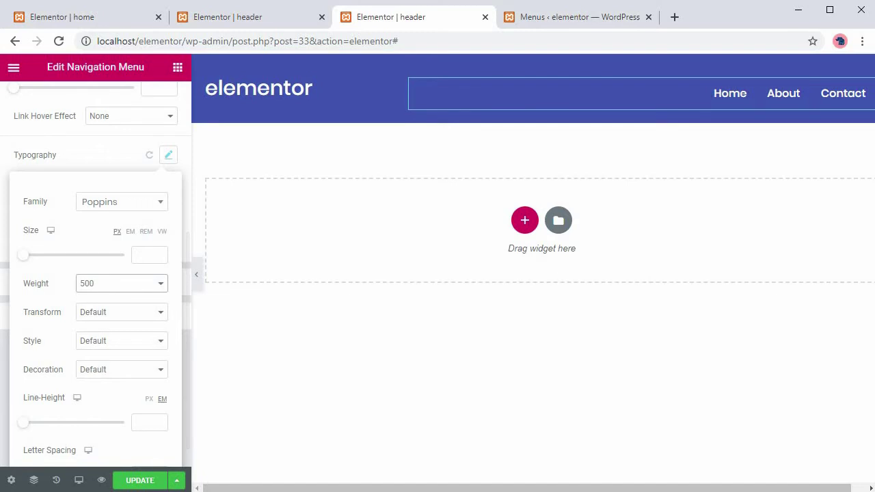
click(169, 155)
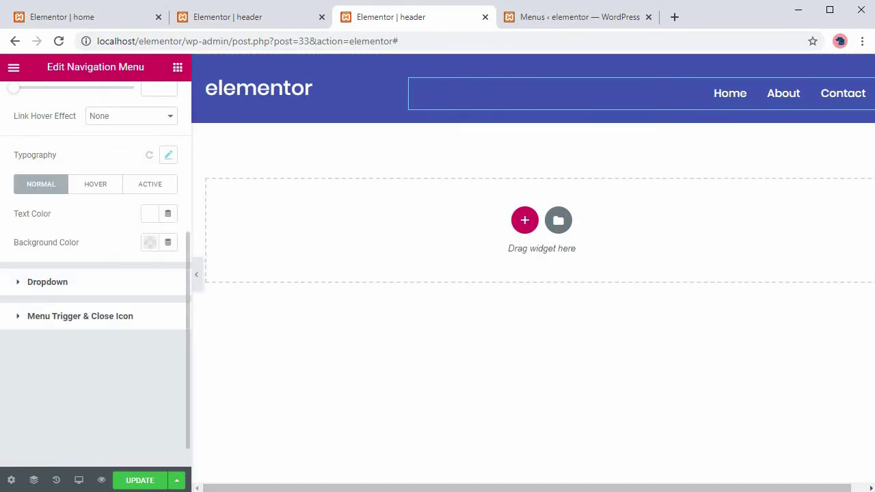
Save the header template with Ctrl+S.
click(274, 88)
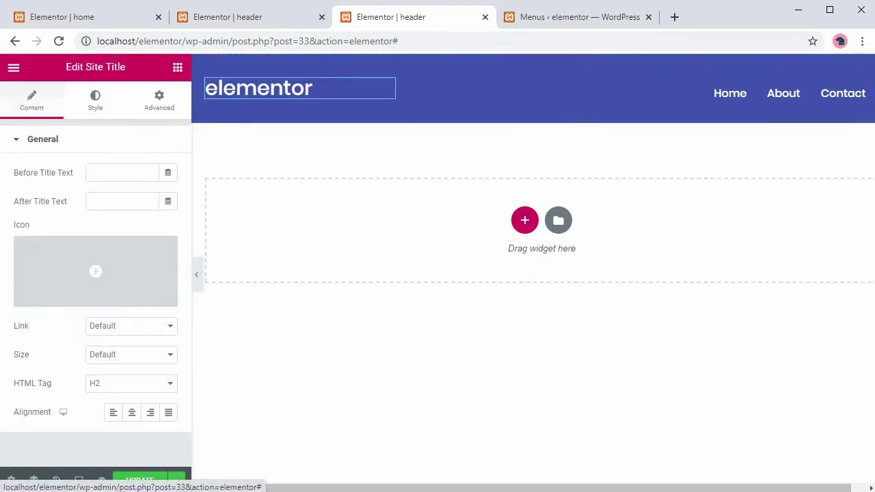
mouse_move(96, 274)
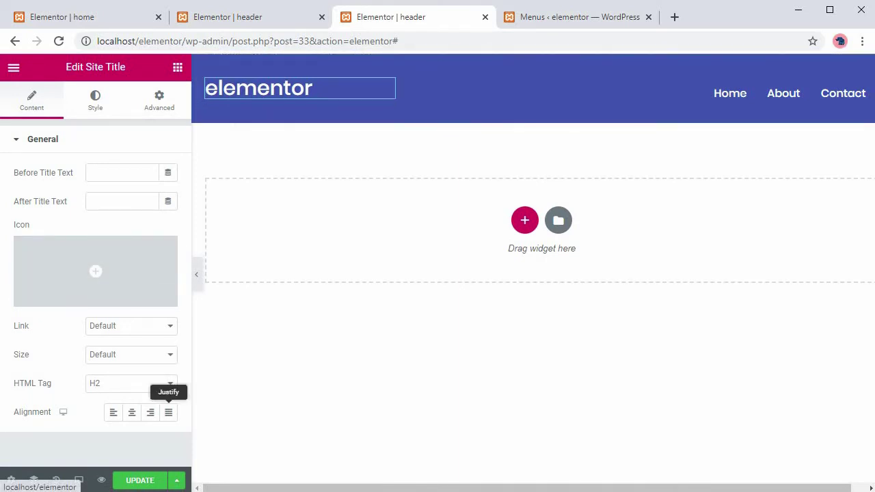
key(ctrl+s)
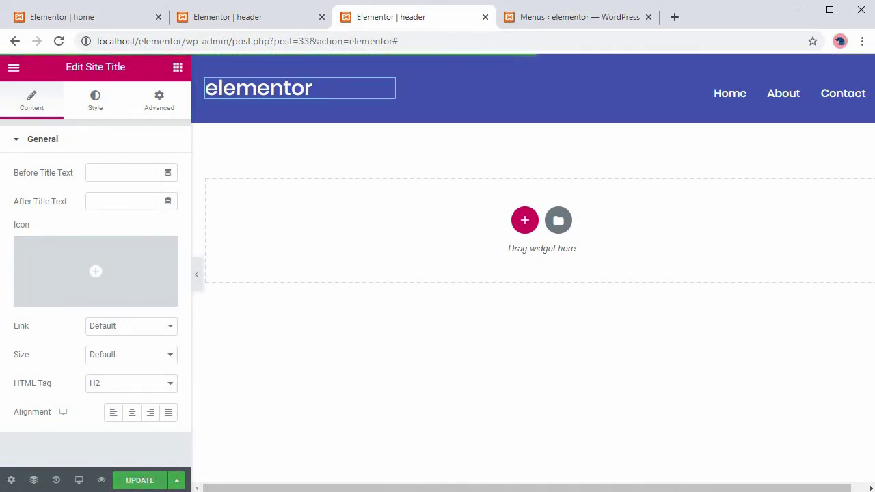
key(ctrl+Page_Up)
key(ctrl+Page_Down)
Open the header's live page in a new browser tab and view it.
click(14, 67)
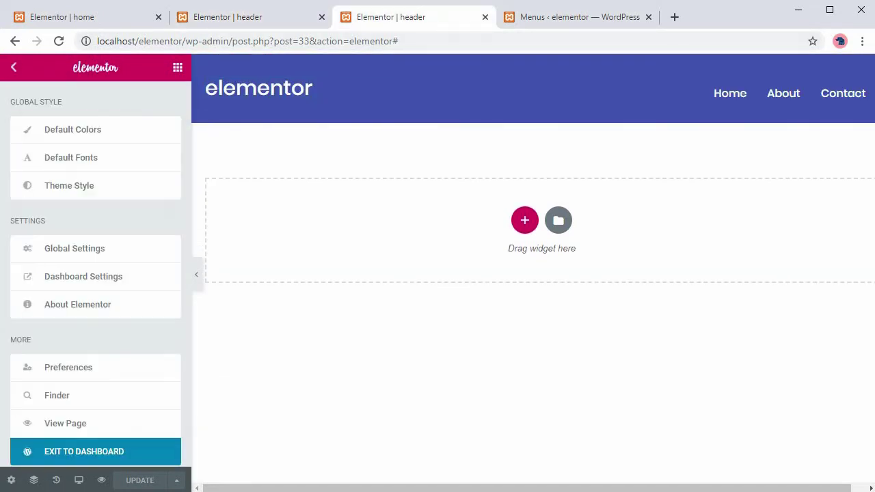
right_click(75, 292)
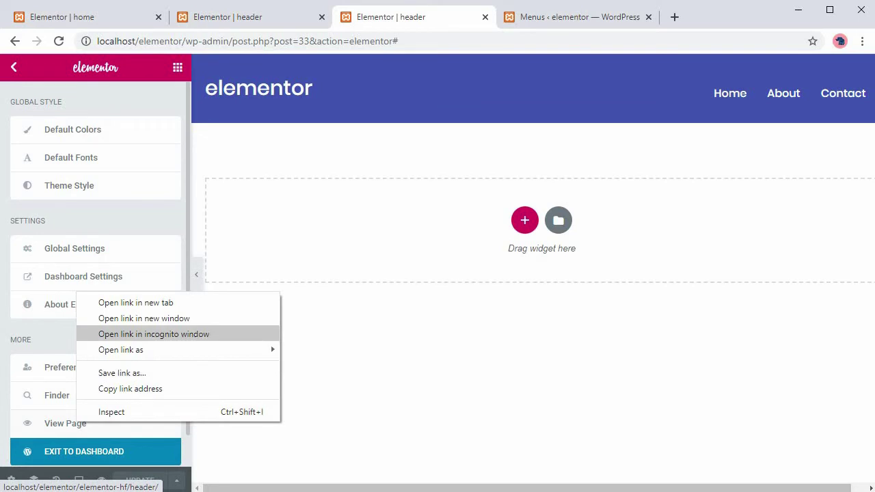
key(Return)
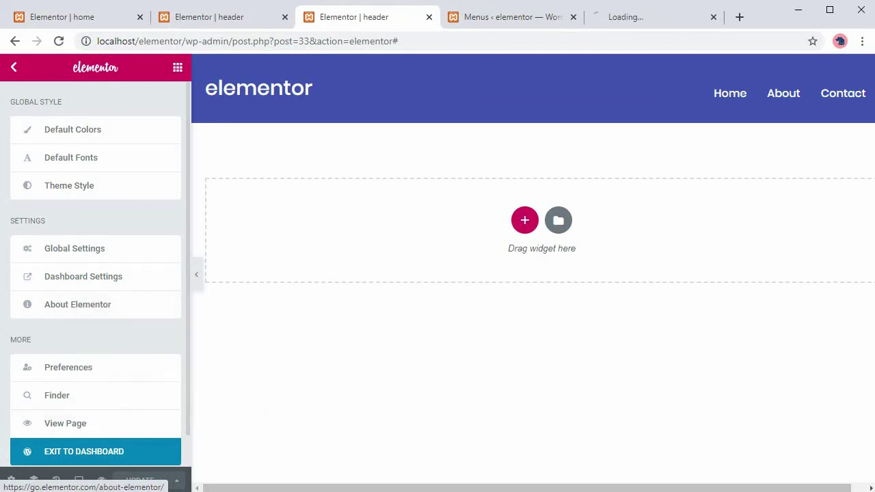
key(ctrl+9)
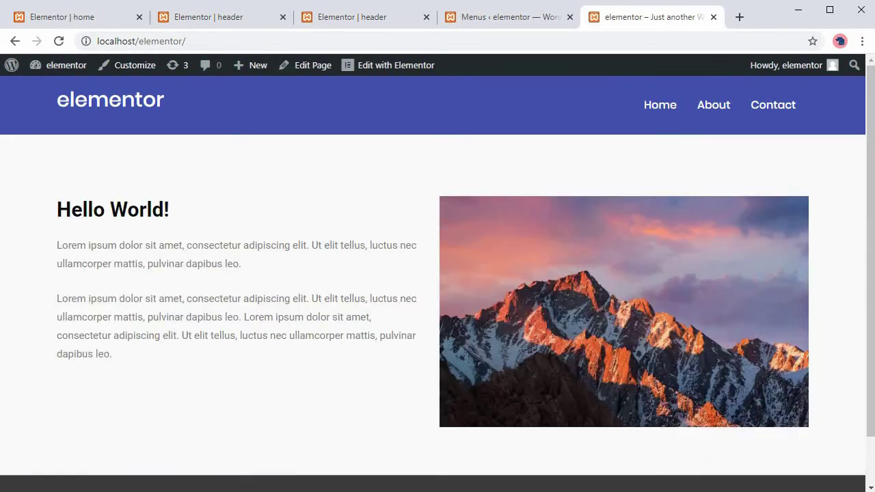
Scroll the home page to inspect the blue custom header and the existing footer.
scroll(432, 308, down, 2)
scroll(433, 308, up, 2)
scroll(438, 273, down, 2)
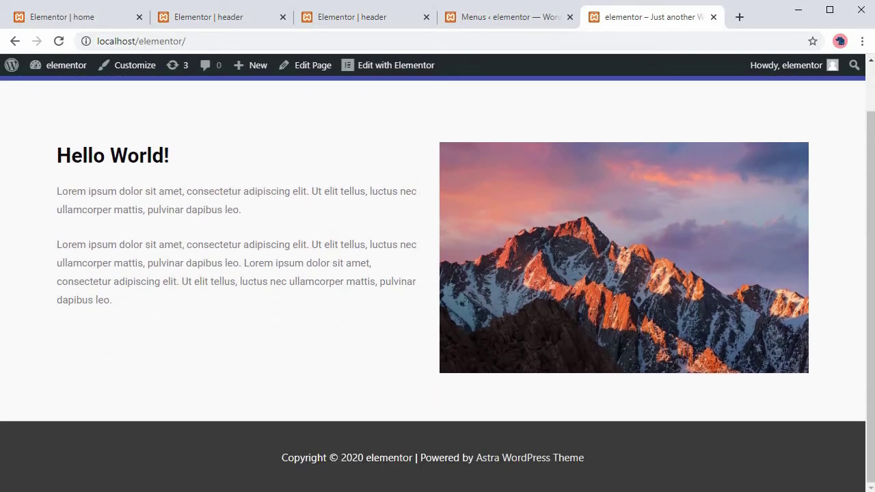
key(ctrl+2)
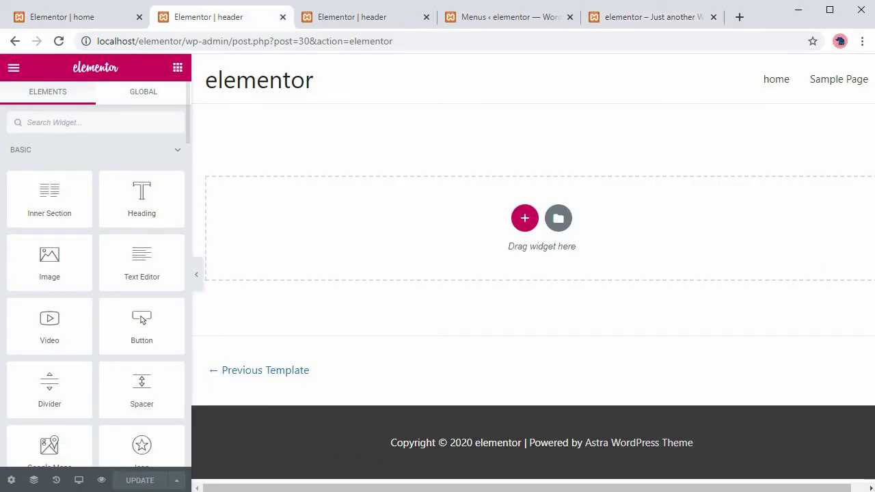
Leave the editor and start a new template under Header Footer & Blocks.
click(13, 67)
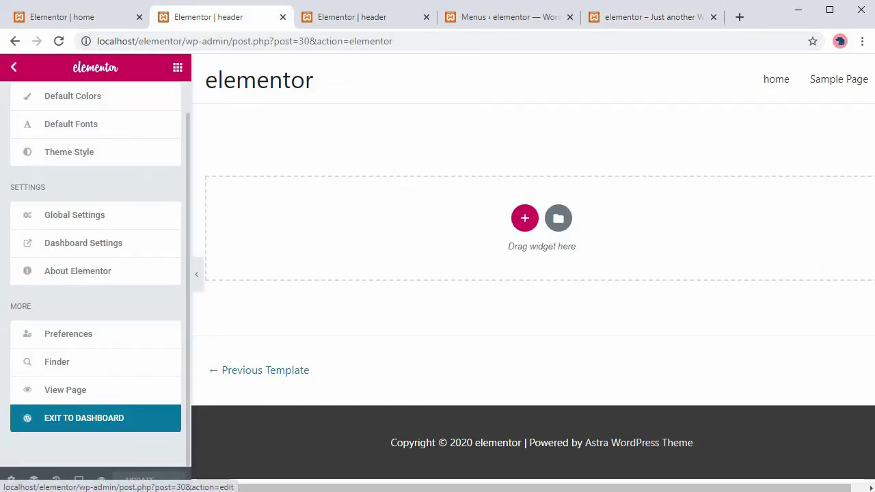
click(85, 418)
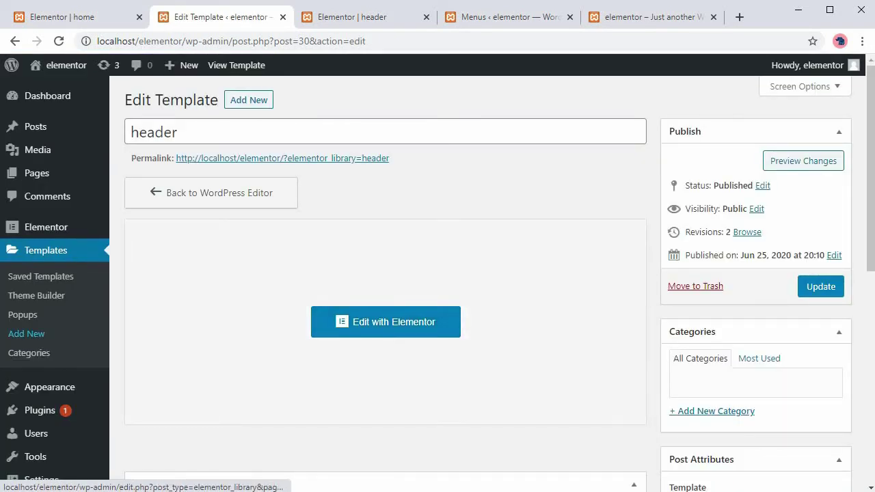
scroll(41, 393, down, 2)
mouse_move(61, 358)
click(152, 409)
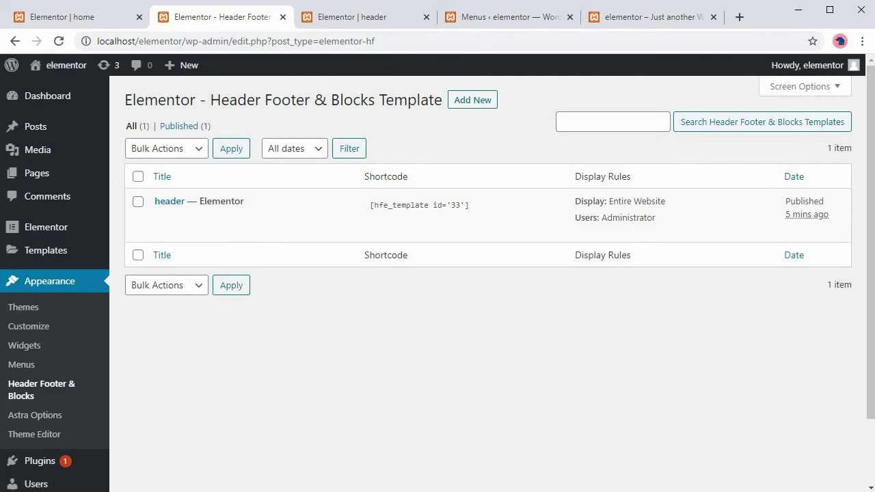
click(473, 100)
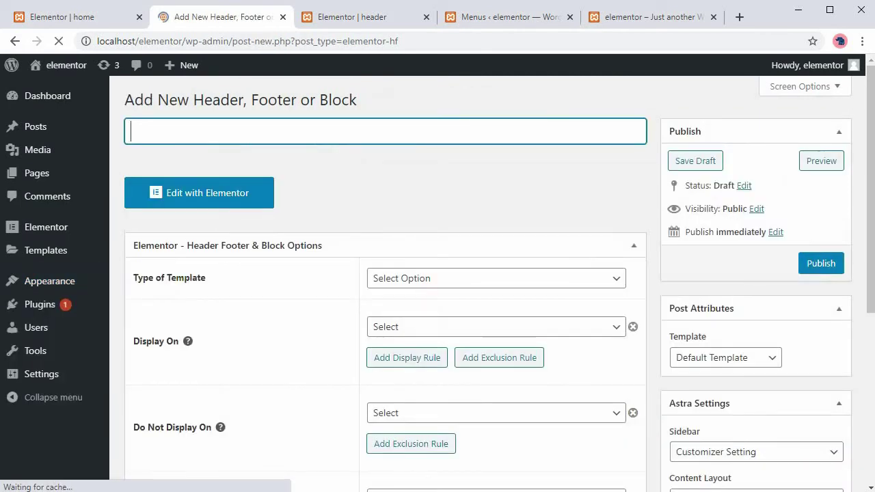
Make it a Footer template shown on the Entire Website, titled 'footer', and publish it.
click(475, 278)
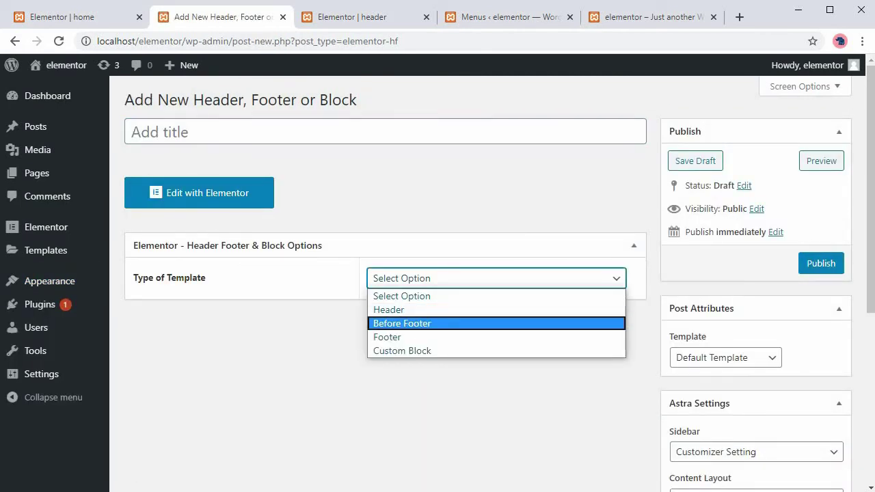
click(476, 336)
click(478, 327)
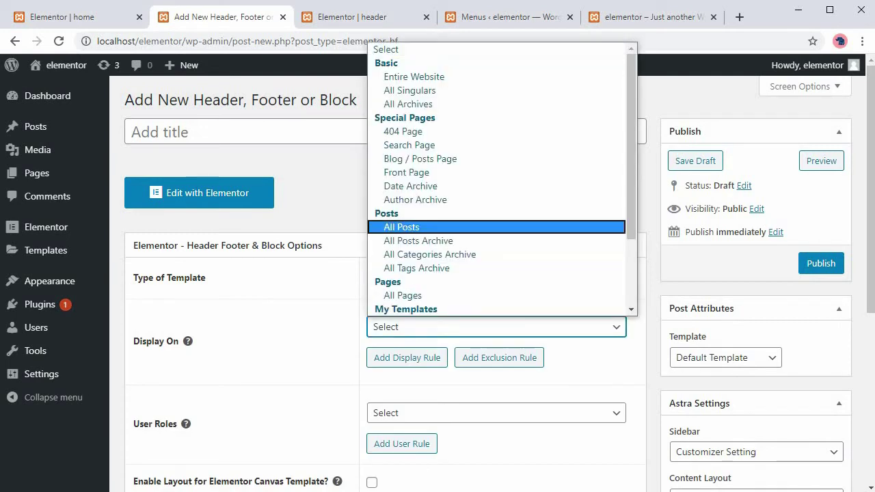
key(Down)
key(Up)
key(Up)
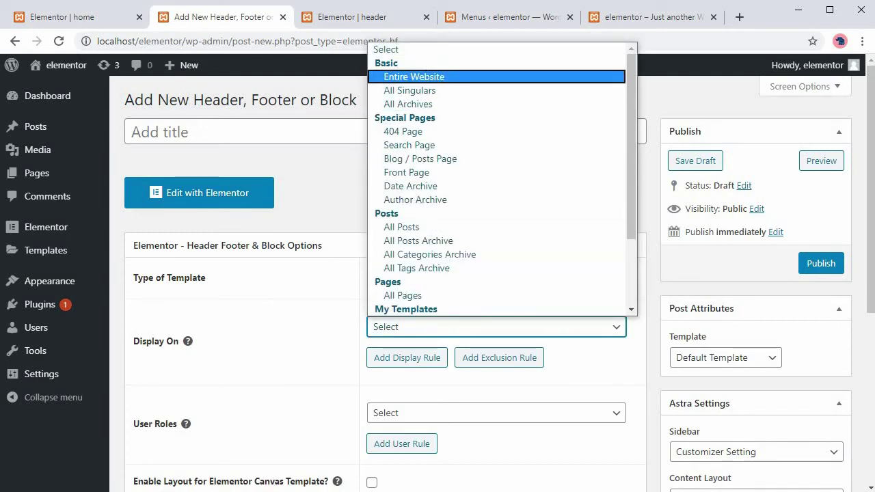
key(Return)
click(273, 132)
text(footer)
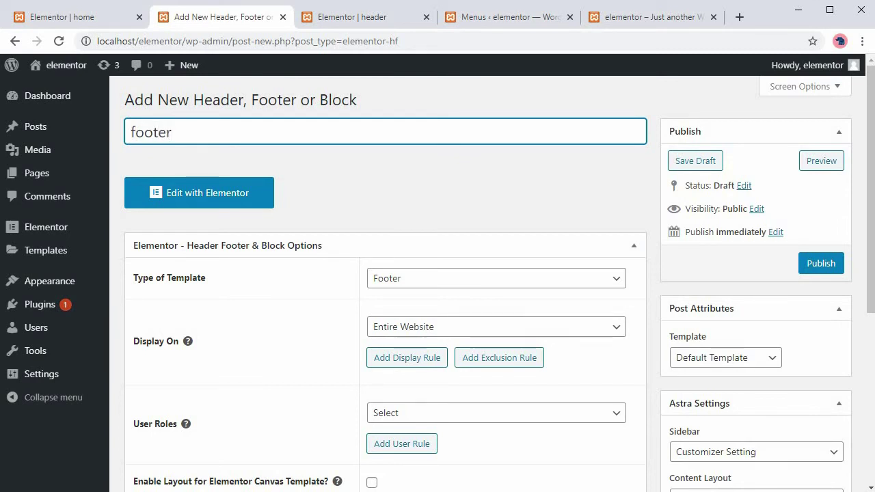
click(821, 263)
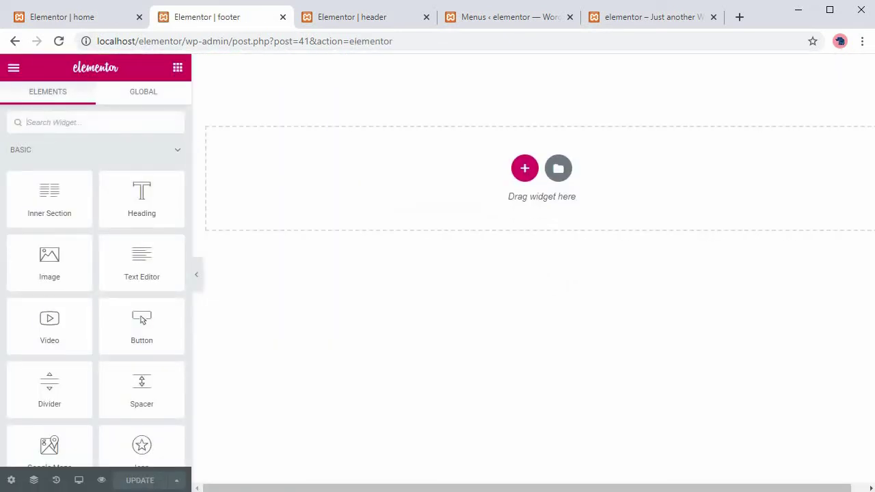
Add a one-column footer section and place spacers into it.
click(524, 168)
click(356, 202)
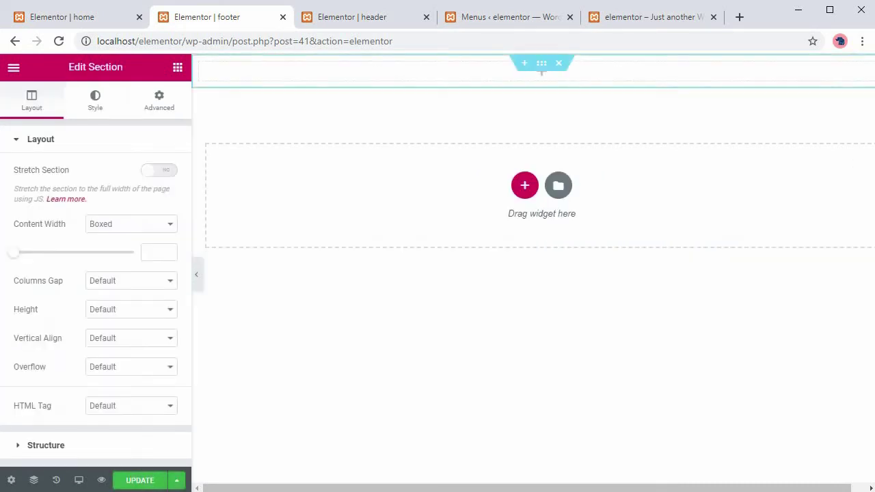
click(177, 67)
drag(49, 199, 641, 73)
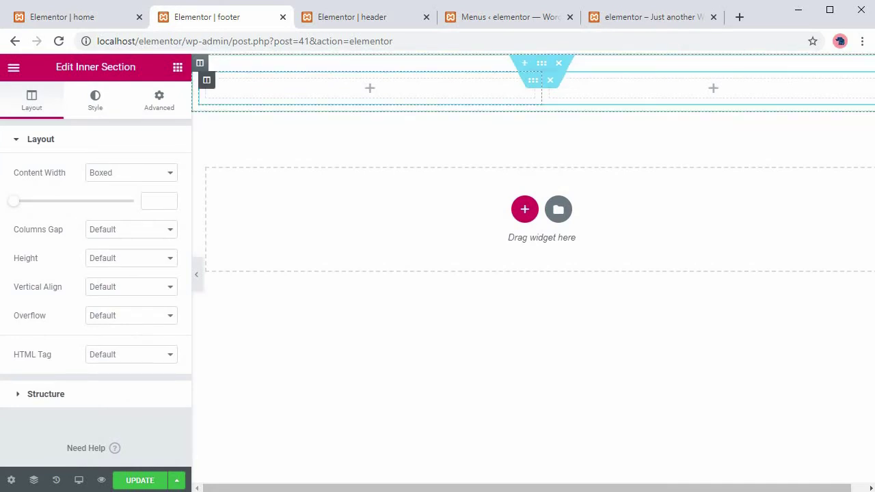
right_click(208, 87)
click(232, 278)
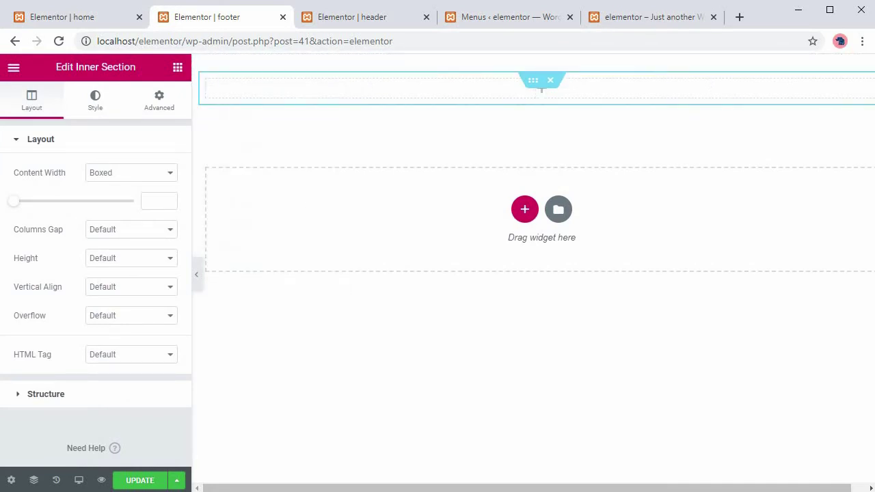
click(177, 67)
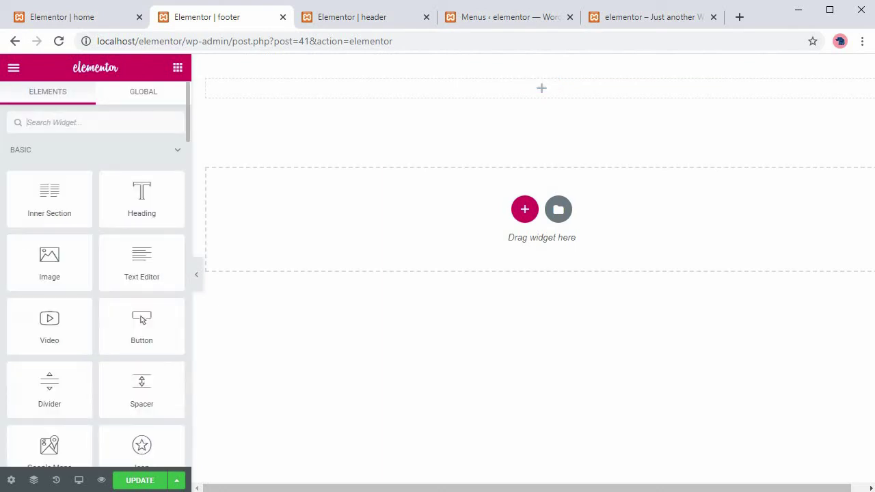
drag(142, 390, 335, 79)
click(177, 67)
drag(142, 390, 447, 123)
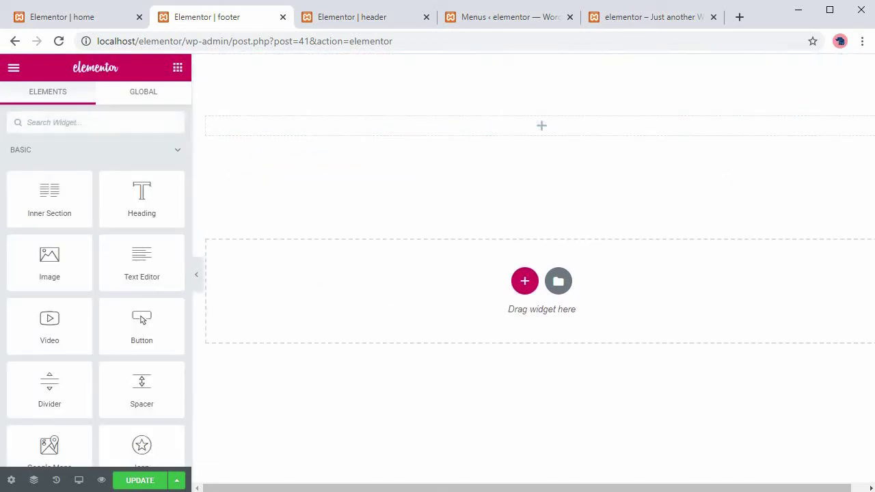
Add a centered text widget reading 2020 followed by the owner's full name.
drag(141, 263, 655, 127)
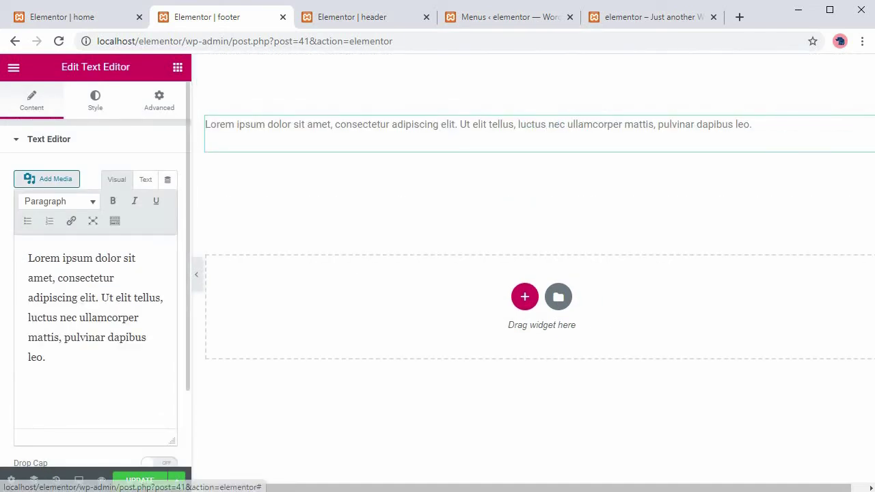
scroll(96, 273, down, 1)
scroll(96, 273, up, 1)
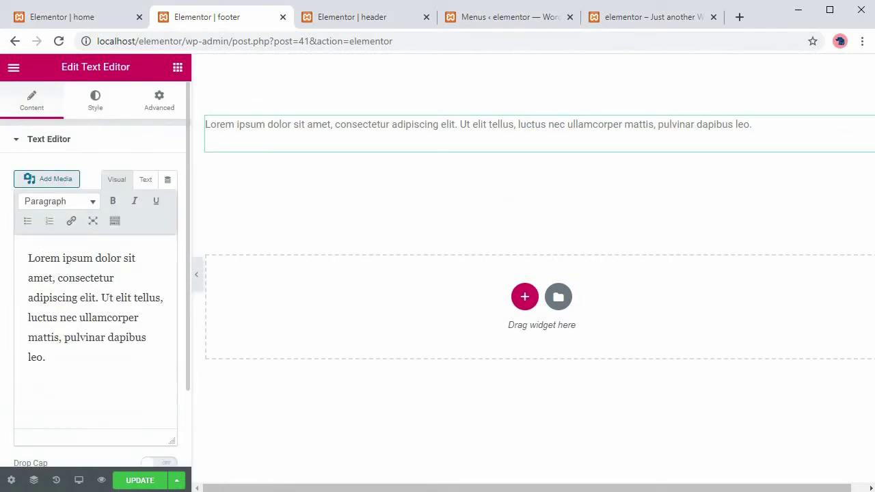
click(95, 102)
click(132, 172)
click(32, 101)
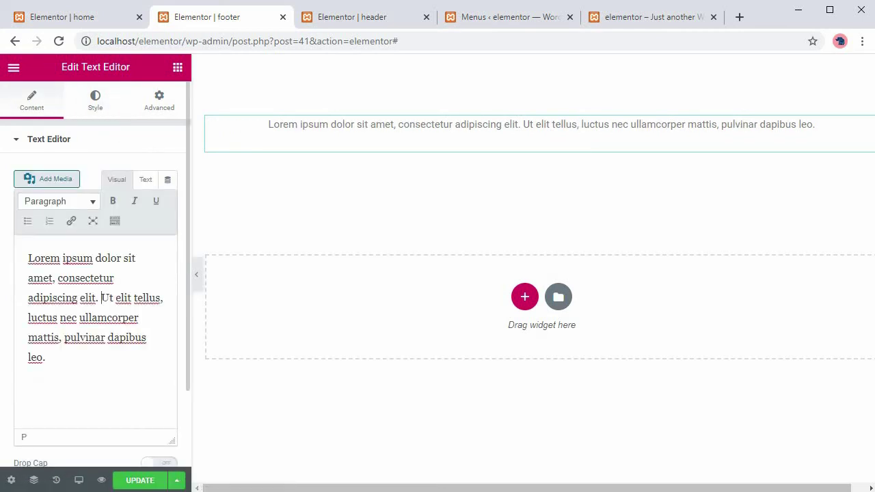
key(ctrl+a)
text(2020)
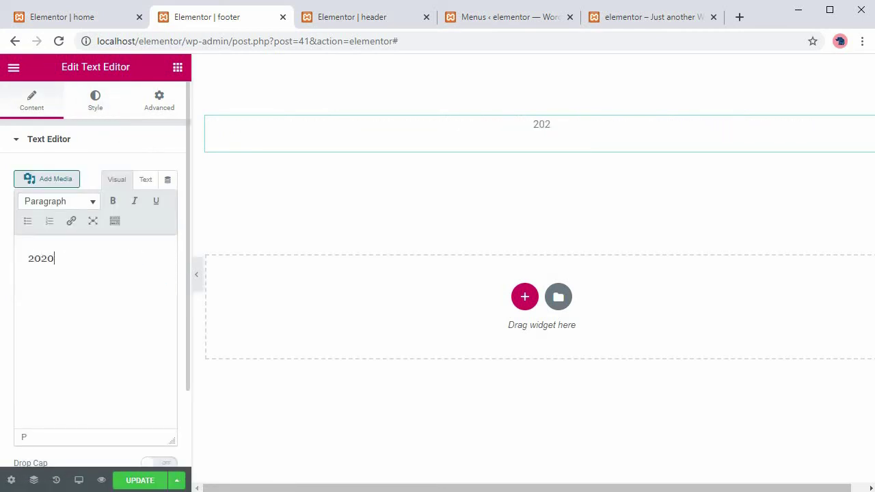
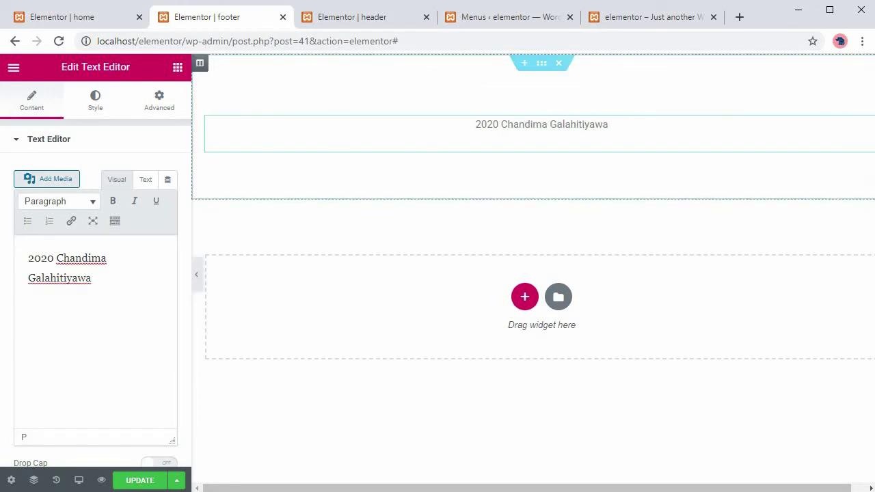
Give the footer section a classic dark grey #484747 background.
right_click(544, 66)
click(586, 75)
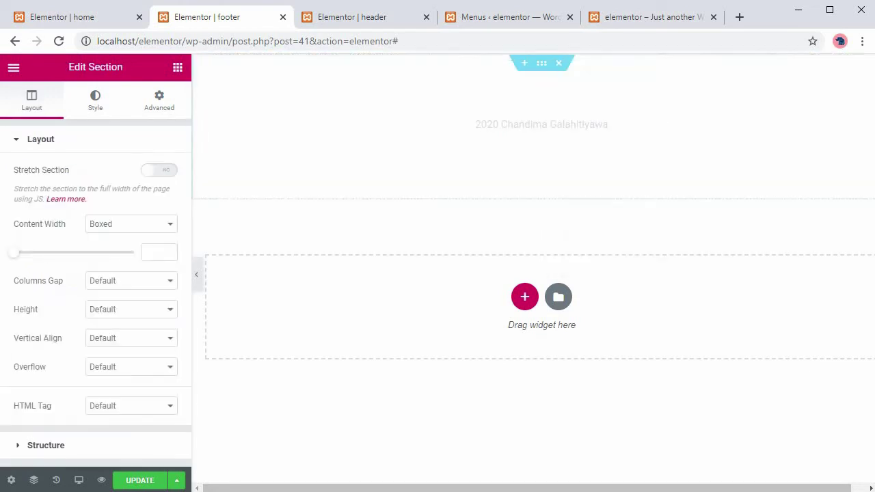
click(95, 100)
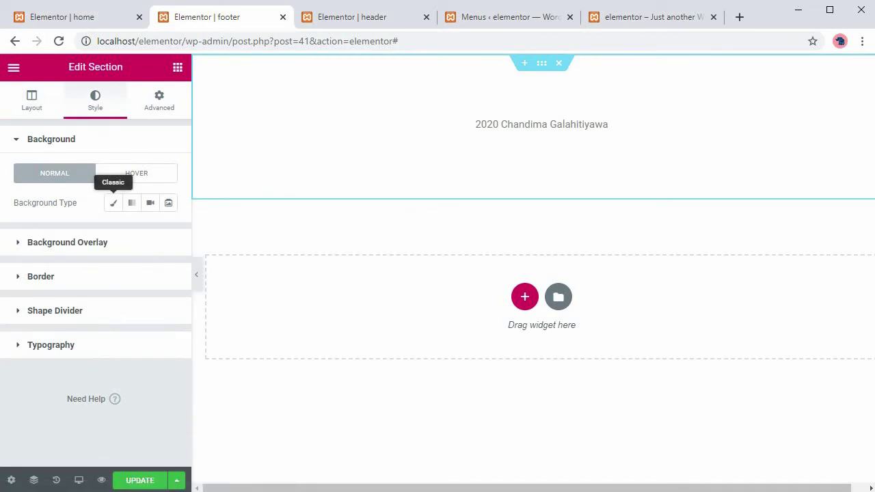
click(113, 202)
click(149, 231)
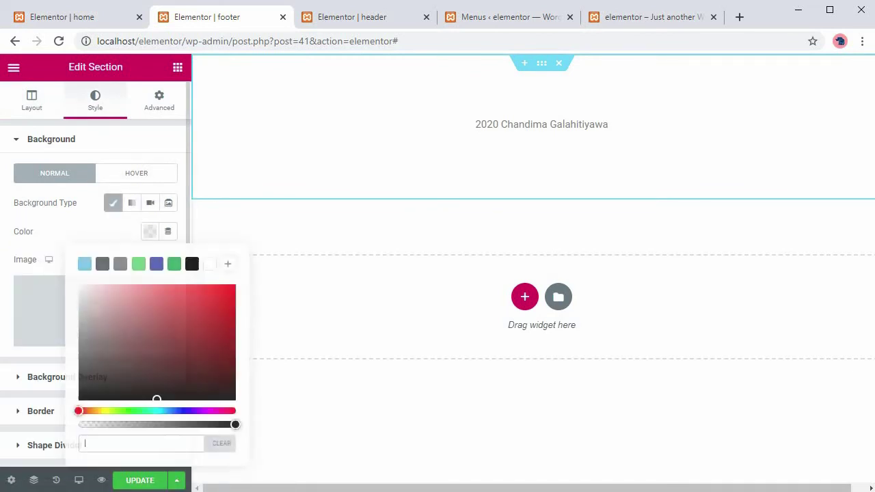
click(192, 264)
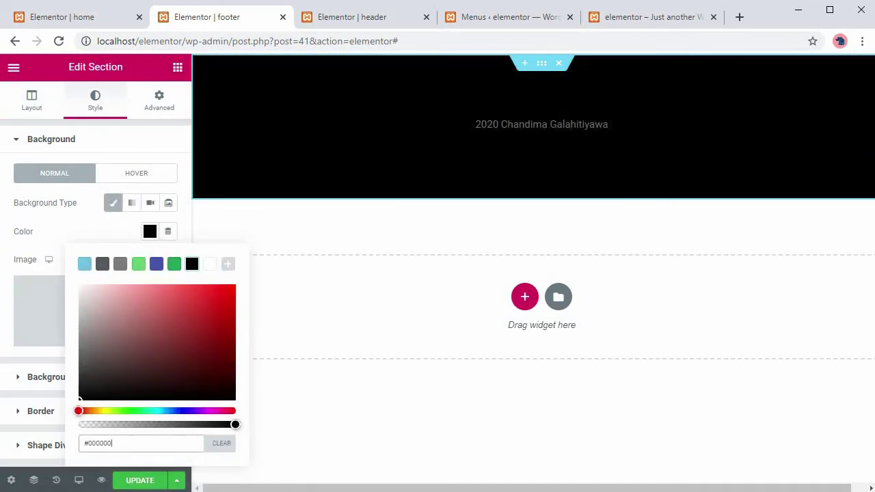
click(102, 264)
click(192, 264)
text(#353535)
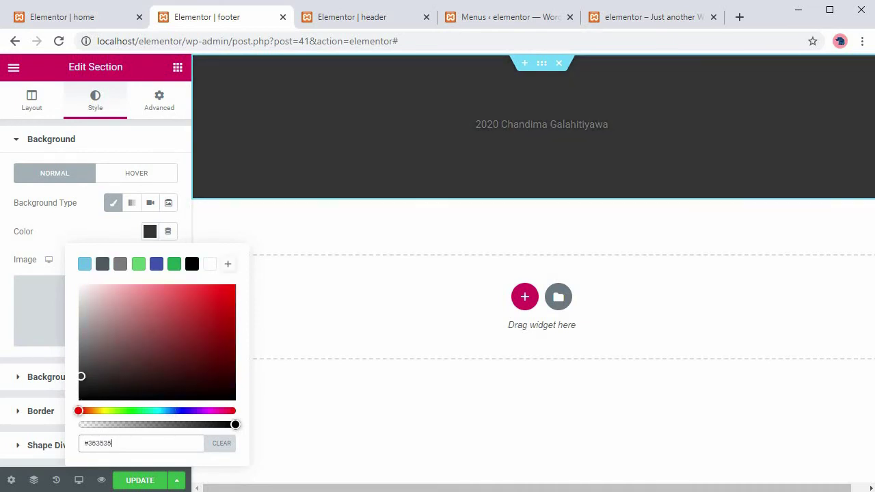
drag(81, 375, 80, 368)
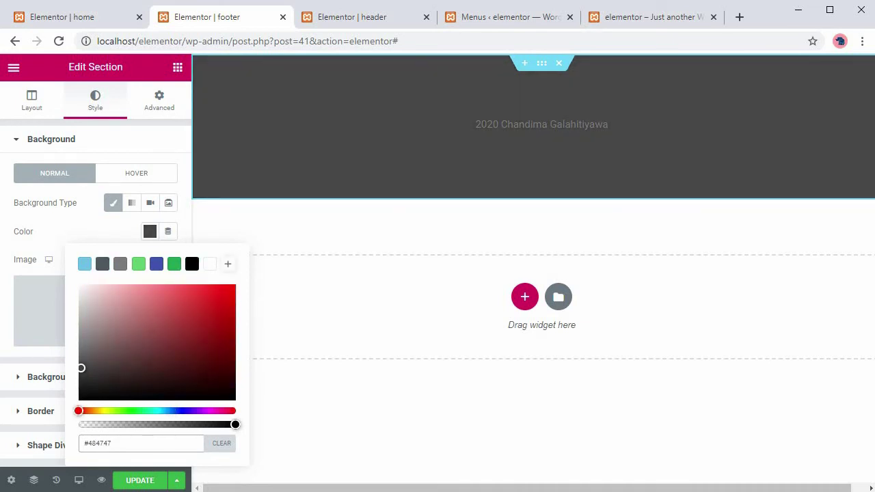
click(150, 231)
click(51, 139)
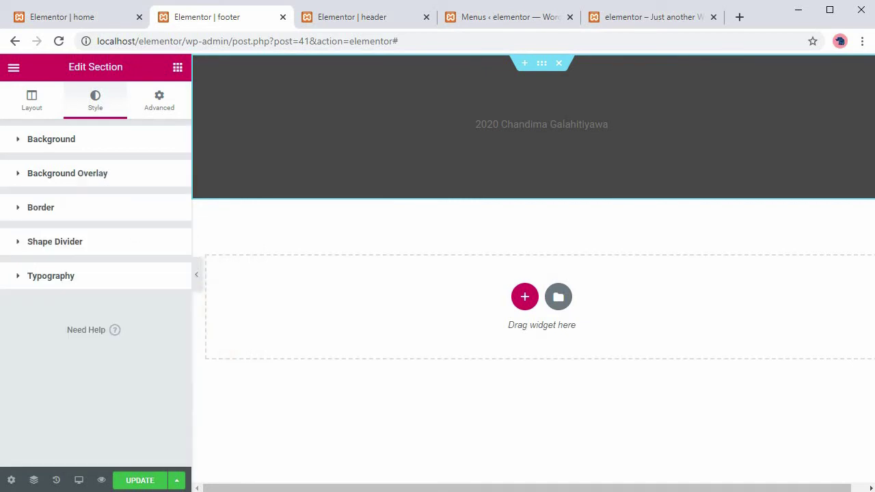
Set the section's typography text colour to #FFFFFF.
click(50, 276)
scroll(96, 273, down, 2)
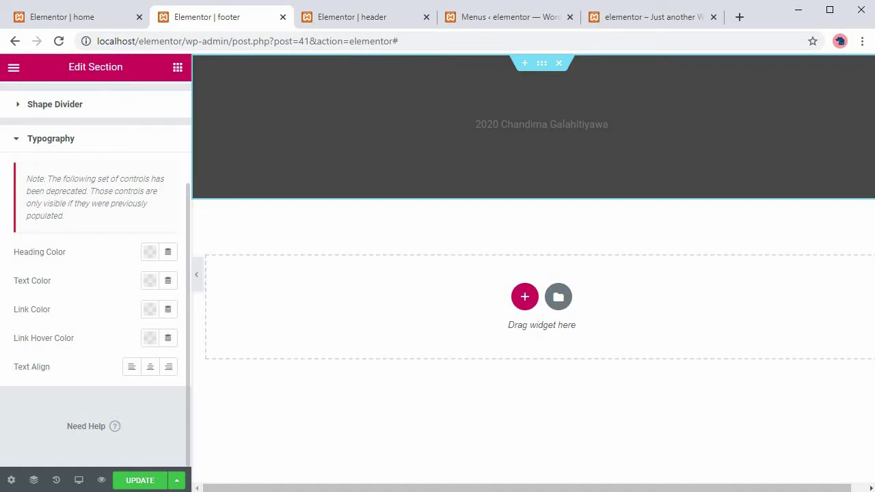
click(149, 280)
text(#FFFFFF)
click(608, 124)
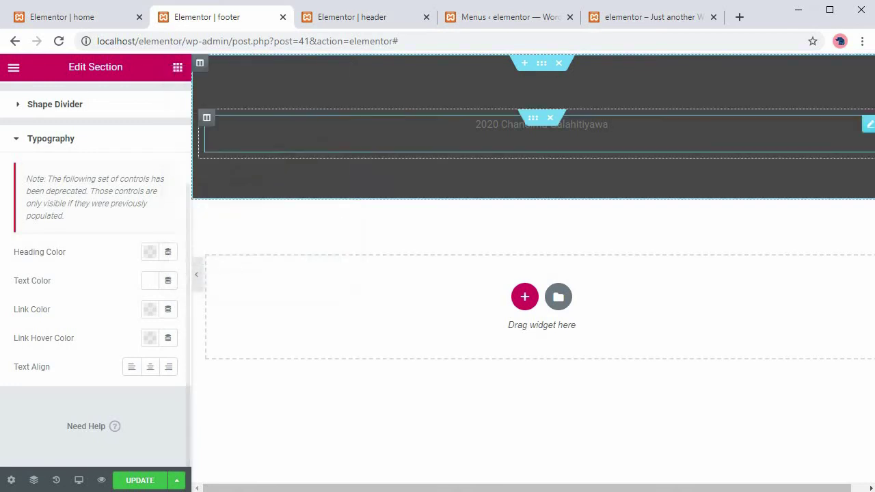
Set the footer text widget's colour to white, trying nearby shades.
click(95, 100)
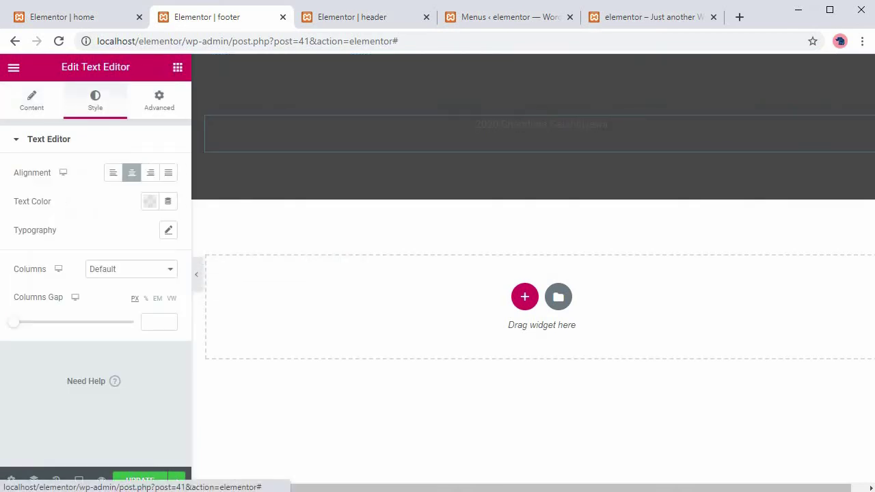
click(149, 201)
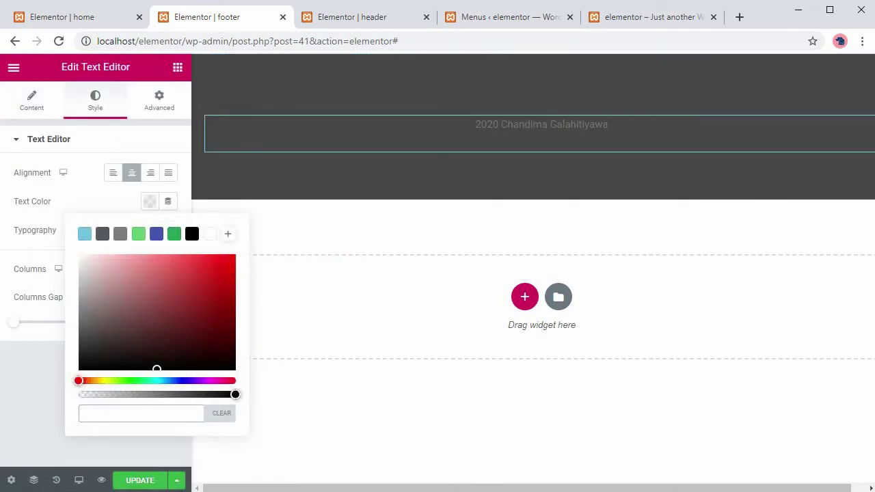
click(210, 234)
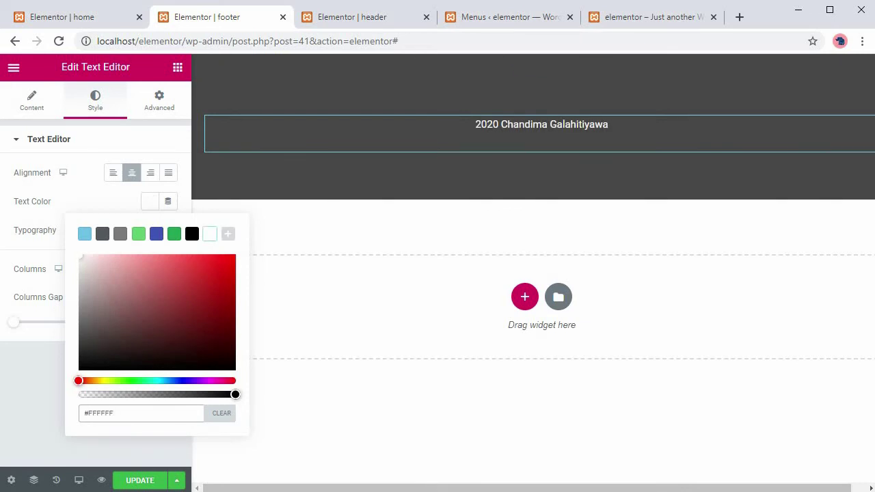
mouse_move(80, 256)
mouse_down()
mouse_move(82, 267)
mouse_move(82, 259)
mouse_up()
drag(83, 259, 82, 259)
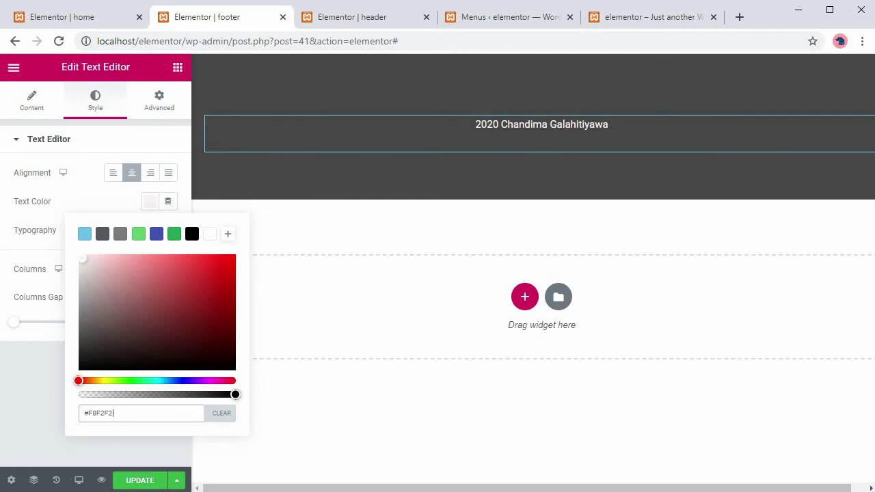
drag(82, 258, 83, 259)
Change the text colour hex to #eee and save the footer template.
drag(115, 413, 84, 412)
text(eee)
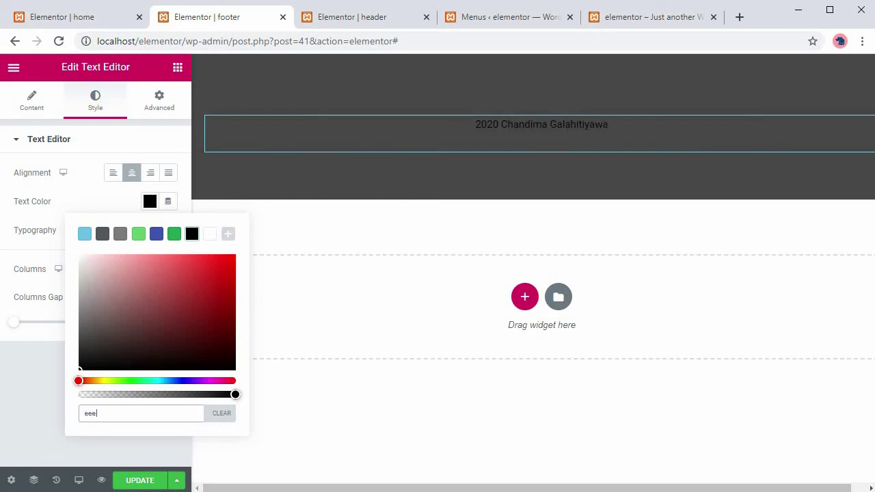
key(ctrl+a)
text(#eee)
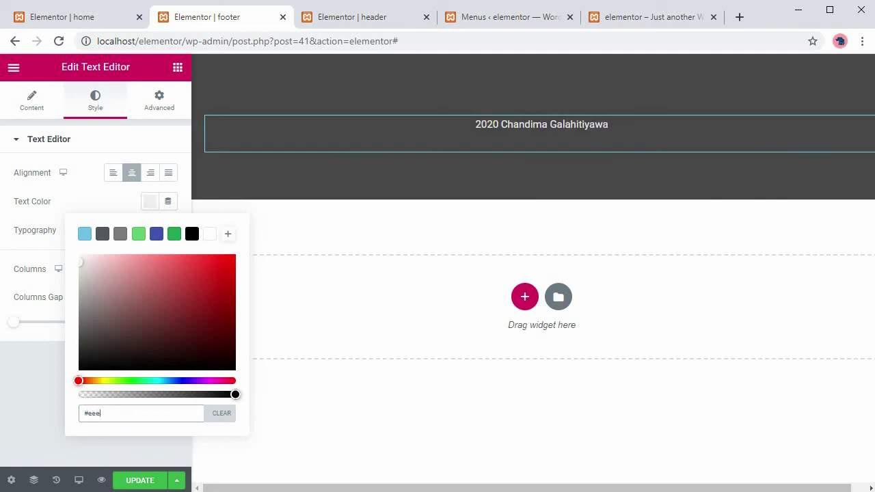
key(Escape)
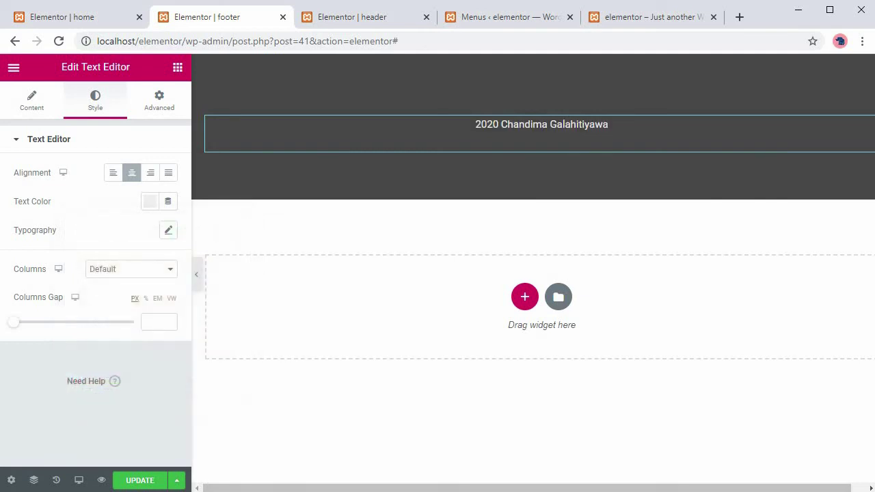
key(ctrl+s)
click(650, 16)
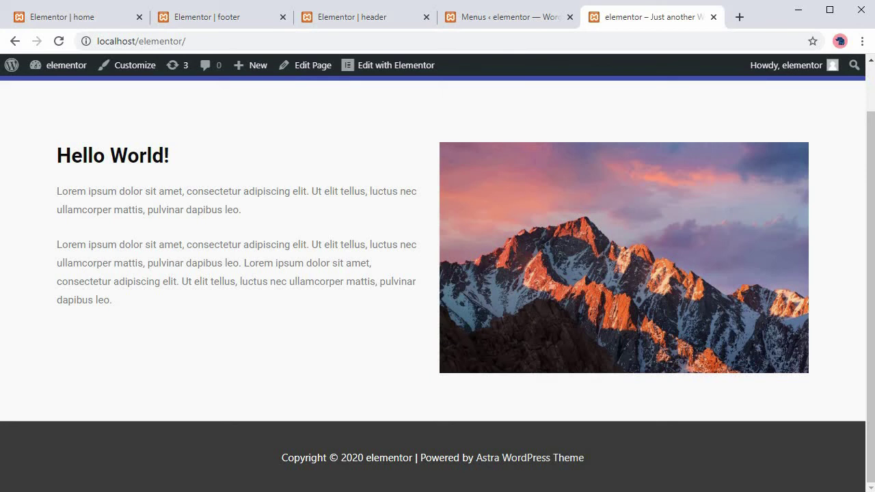
Reload the live site to check the custom header and dark grey footer.
key(F5)
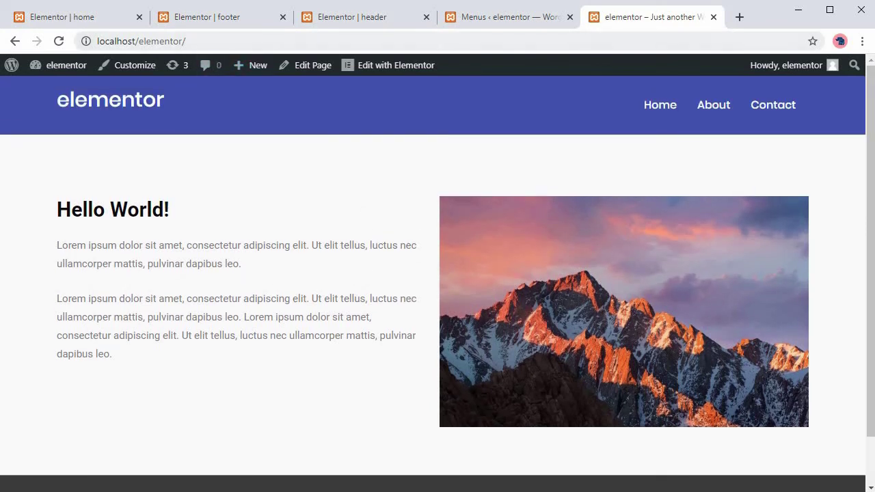
key(F5)
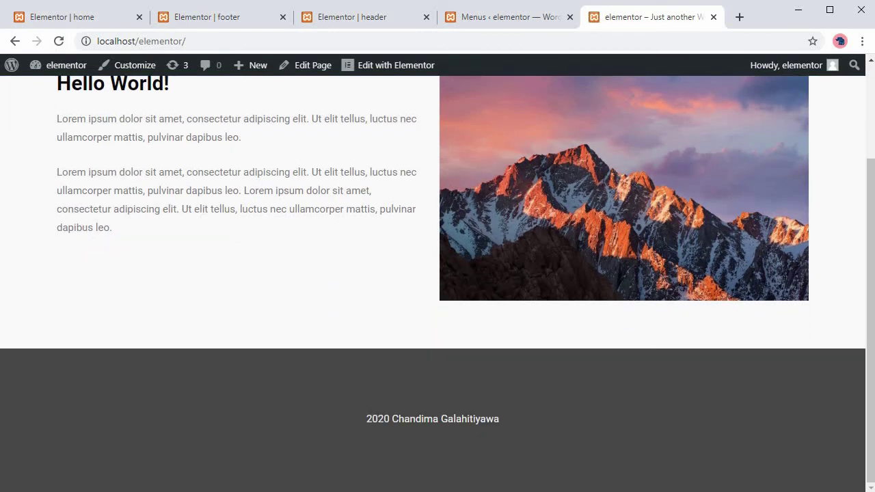
key(ctrl+3)
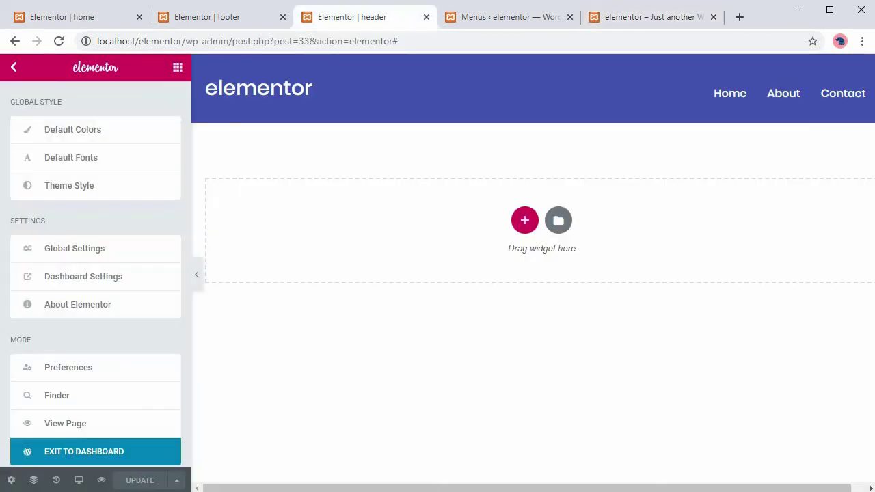
key(ctrl+2)
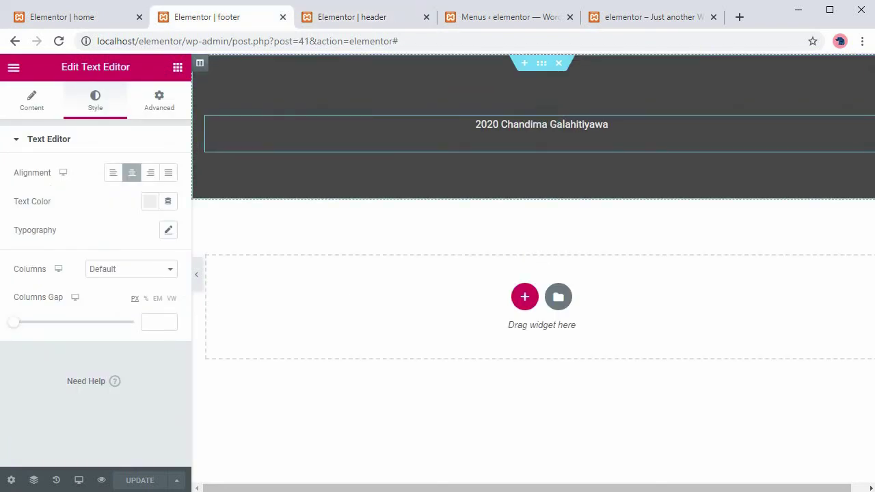
Switch the footer section background to a 180° dark grey-to-pink gradient and save.
right_click(541, 63)
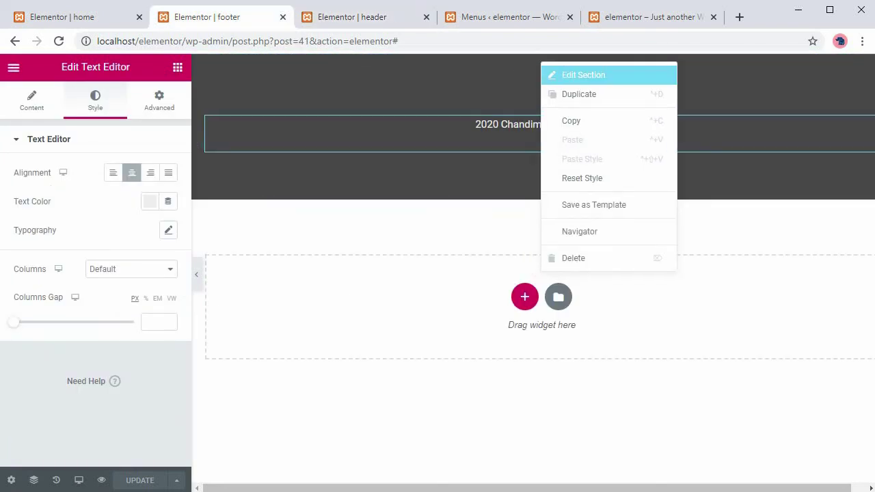
click(583, 75)
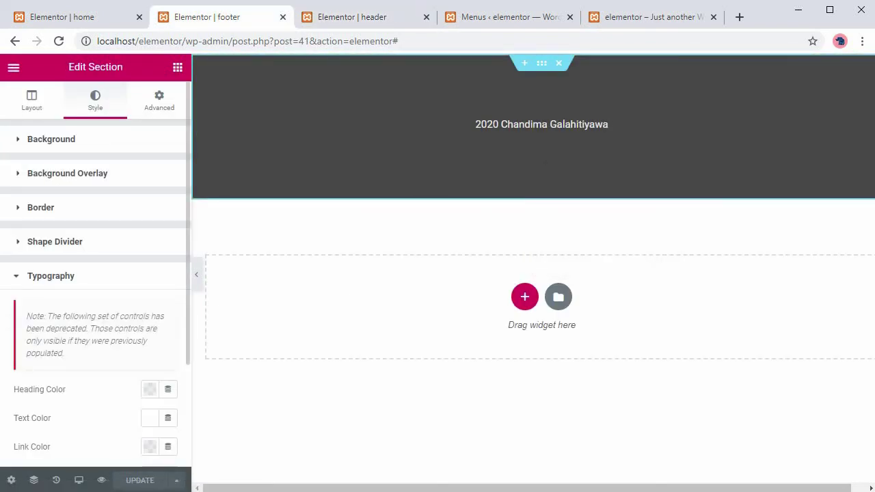
click(51, 139)
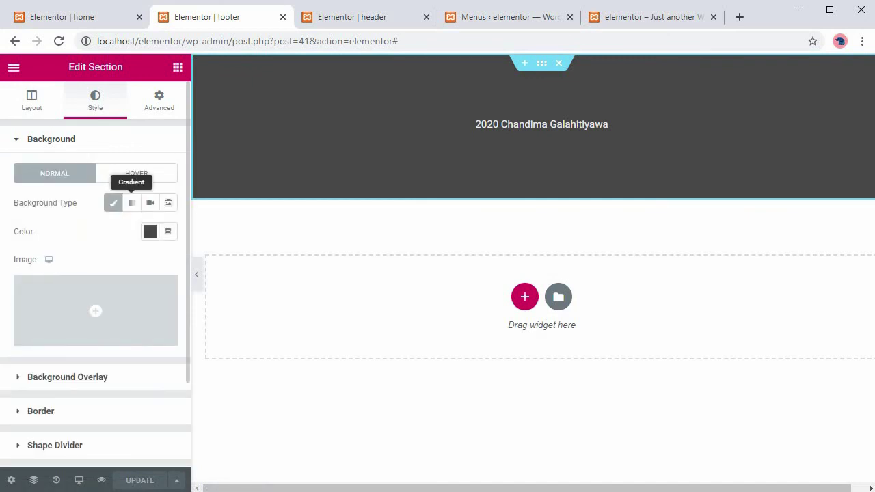
click(131, 202)
click(140, 480)
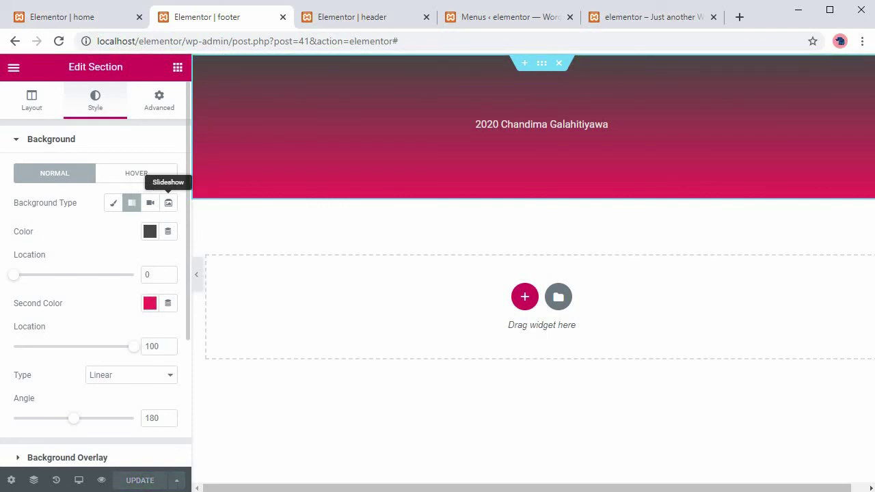
key(ctrl+9)
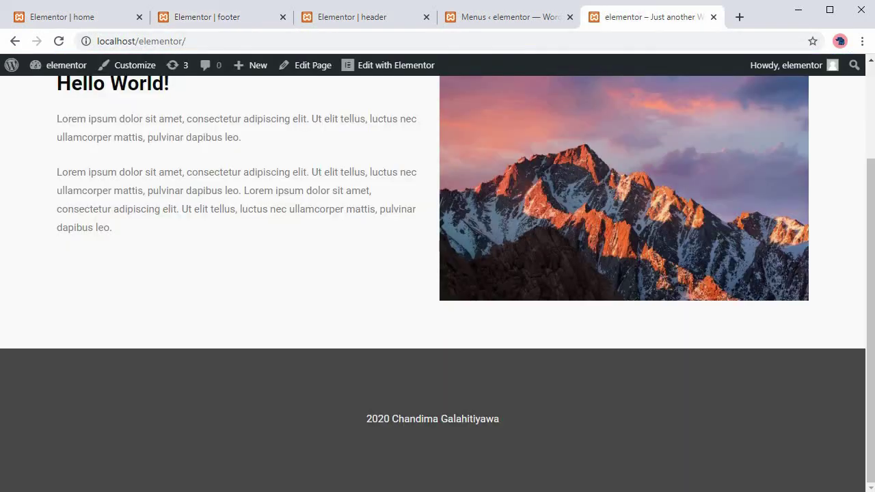
Reload the live site and check the dark-to-pink gradient footer beneath the blue header.
key(F5)
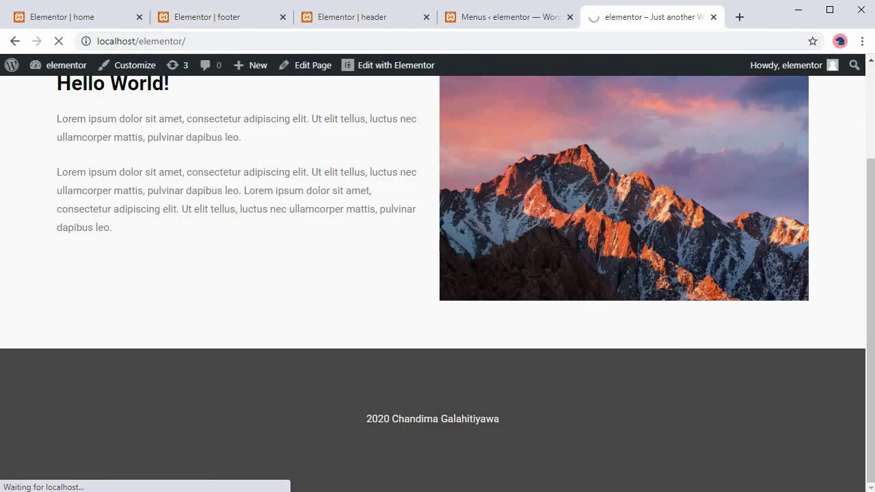
scroll(437, 274, down, 2)
scroll(437, 273, up, 2)
scroll(438, 274, down, 2)
scroll(438, 274, up, 2)
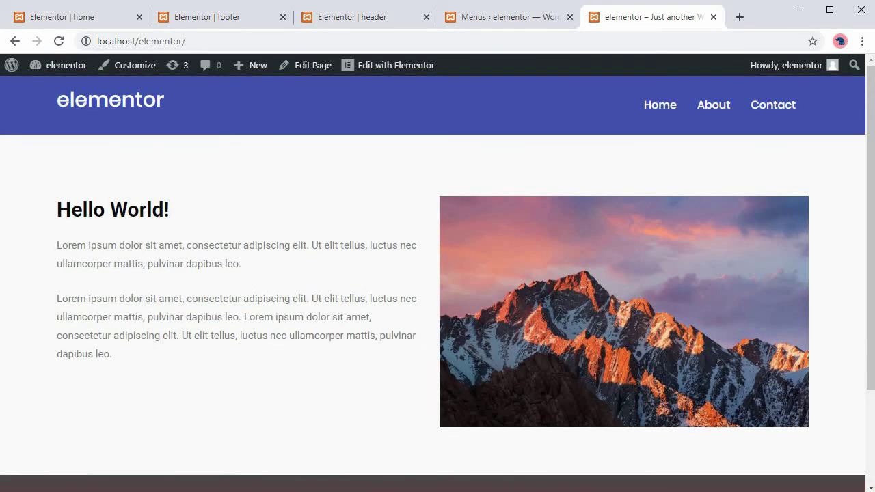
scroll(437, 273, down, 2)
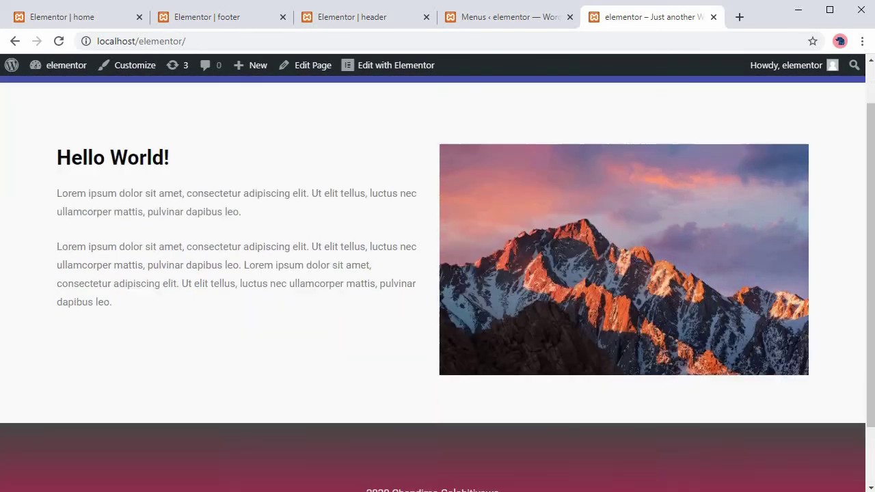
scroll(437, 274, up, 2)
scroll(437, 273, down, 2)
scroll(437, 273, up, 2)
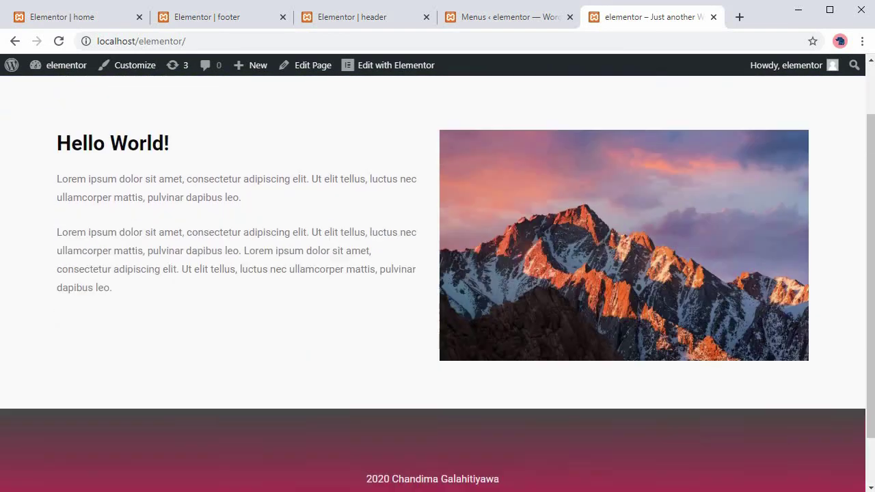
After a final look at the footer, go back through the footer editor to the Elementor header template.
scroll(437, 274, down, 2)
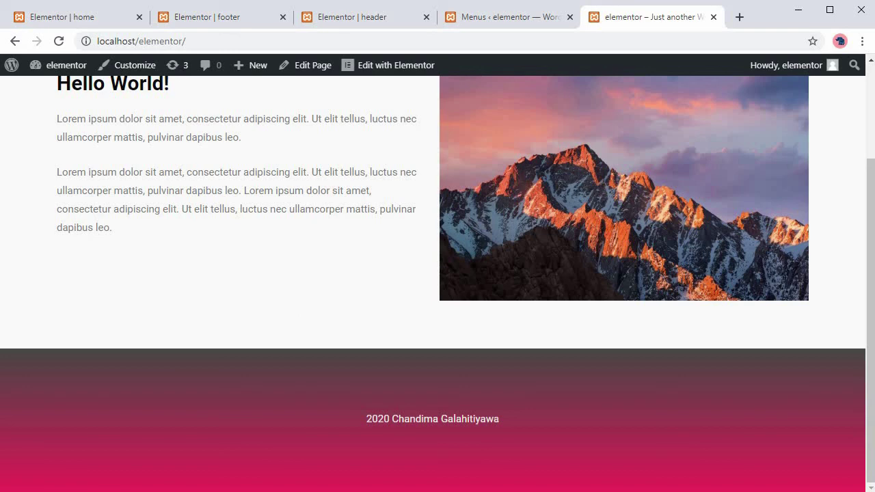
scroll(438, 273, up, 2)
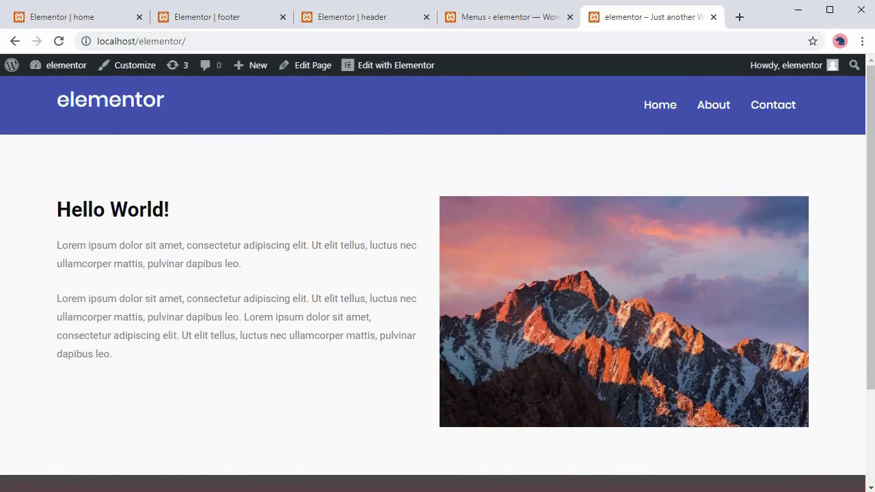
scroll(438, 273, down, 2)
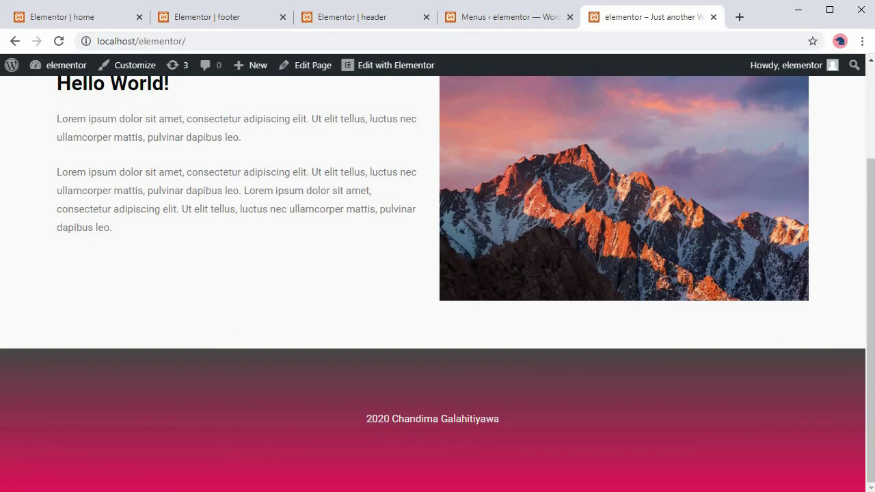
scroll(437, 274, up, 2)
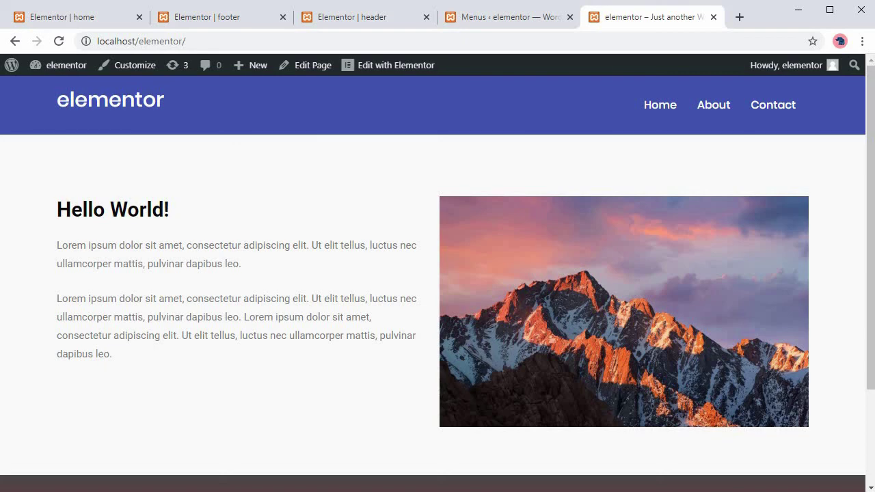
scroll(438, 273, down, 2)
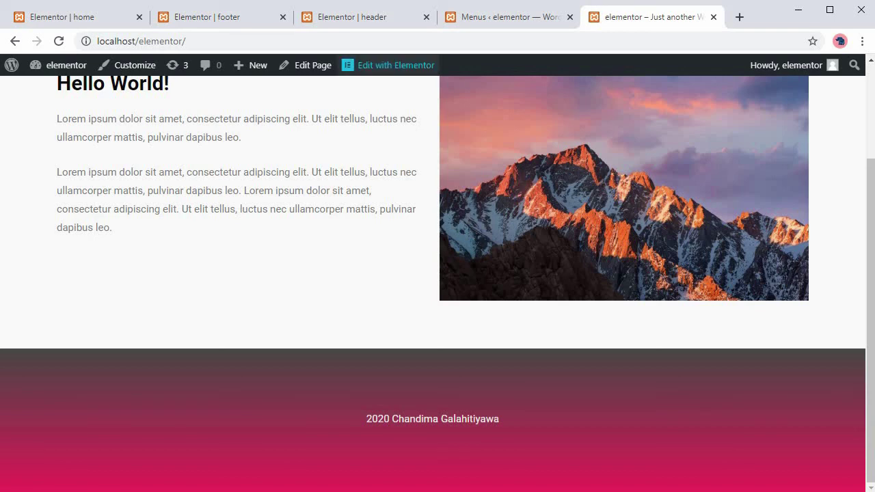
key(ctrl+2)
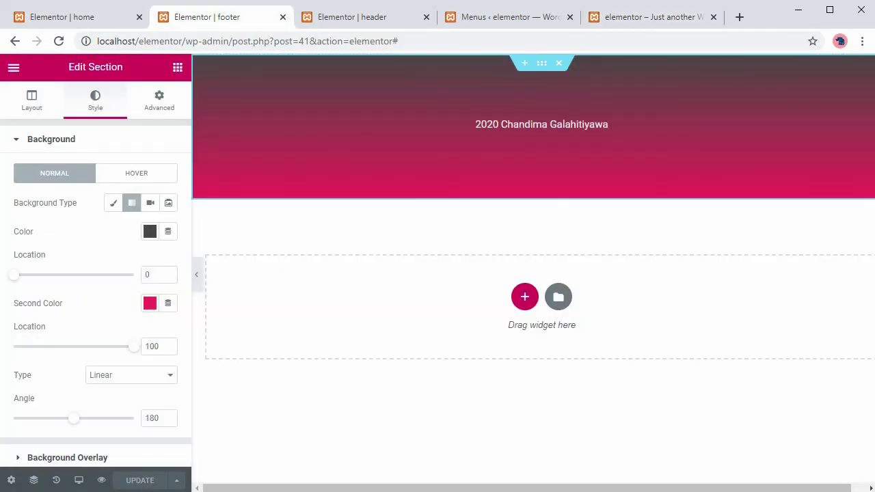
key(ctrl+3)
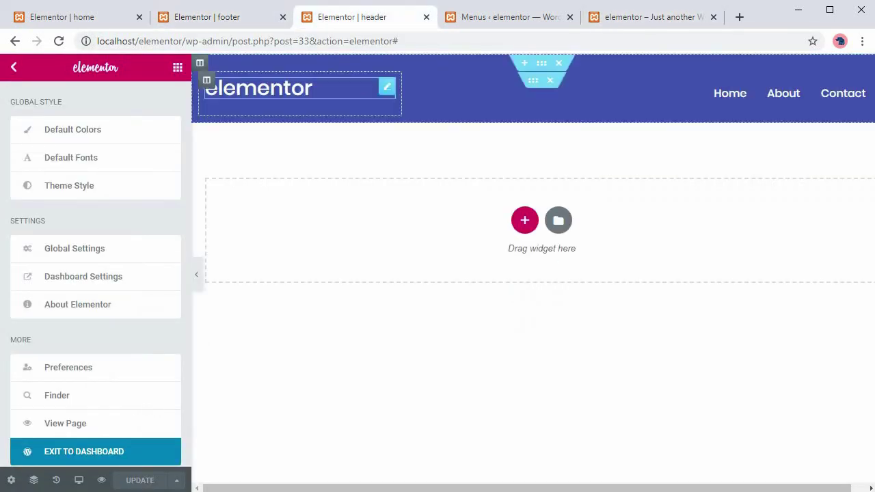